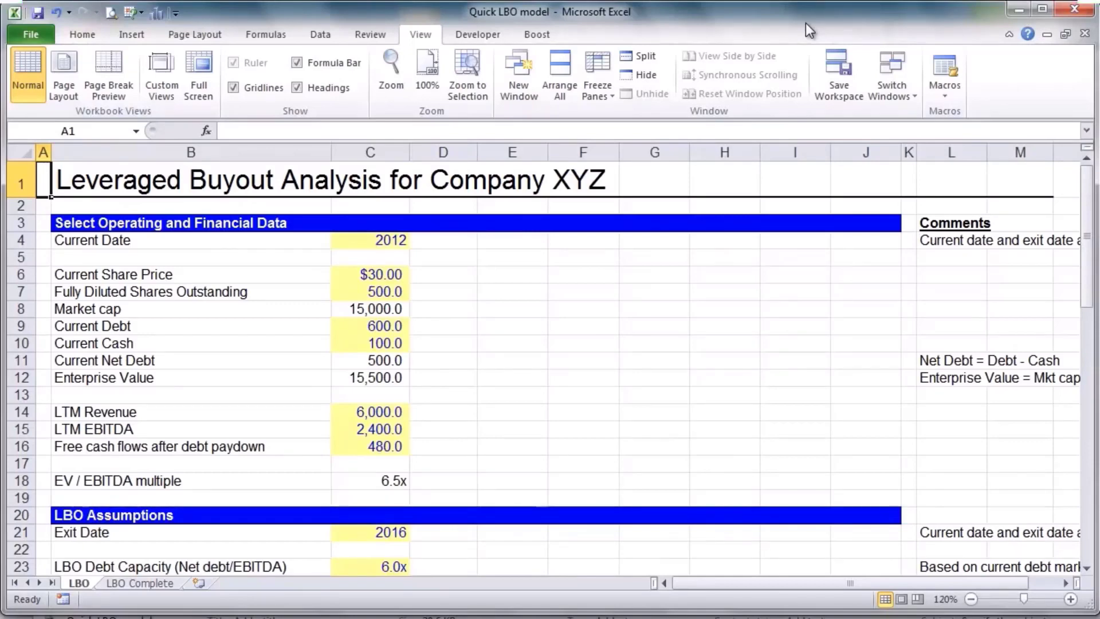
Review the LBO inputs: current date, share price, LTM EBITDA, exit multiple, required return, 2012 revenue and net debt.
{"action": "key", "text": "Down"}
{"action": "key", "text": "Down"}
{"action": "key", "text": "Down"}
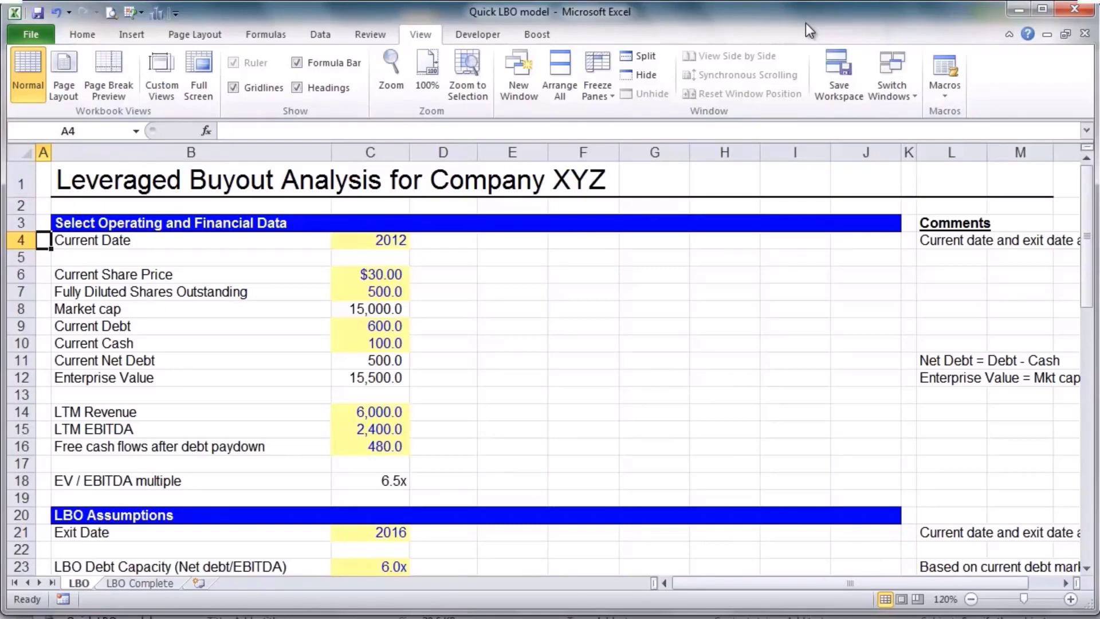
{"action": "key", "text": "Right"}
{"action": "key", "text": "Right"}
{"action": "key", "text": "Down"}
{"action": "key", "text": "Down"}
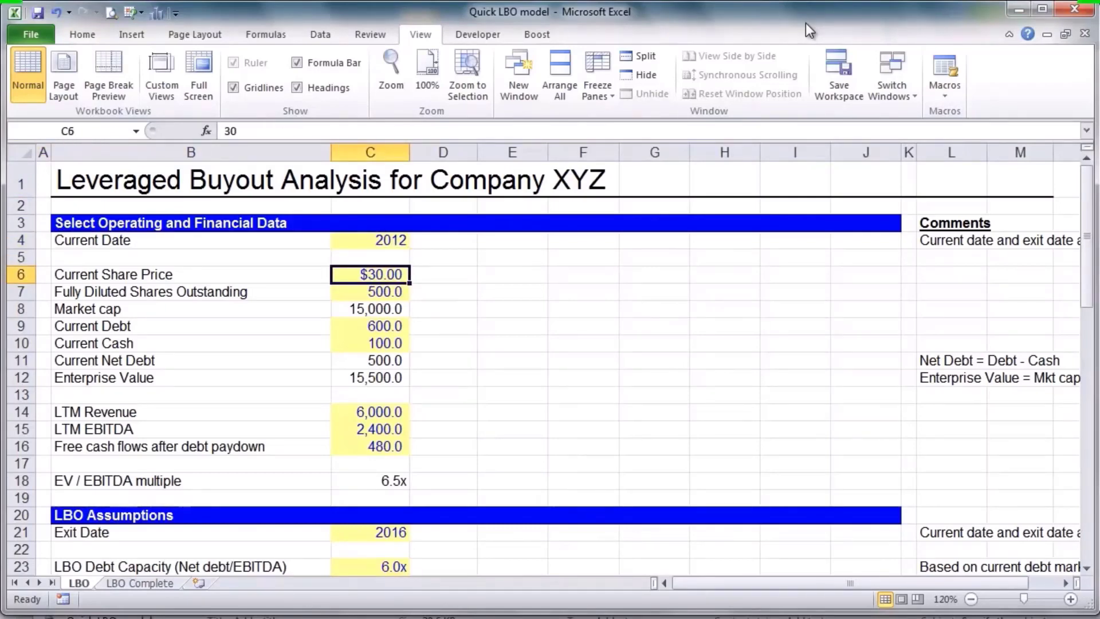
{"action": "key", "text": "Down"}
{"action": "key", "text": "Down"}
{"action": "key", "text": "Down"}
{"action": "key", "text": "Down"}
{"action": "key", "text": "Down"}
{"action": "key", "text": "Down"}
{"action": "key", "text": "Down"}
{"action": "key", "text": "Down"}
{"action": "key", "text": "Down"}
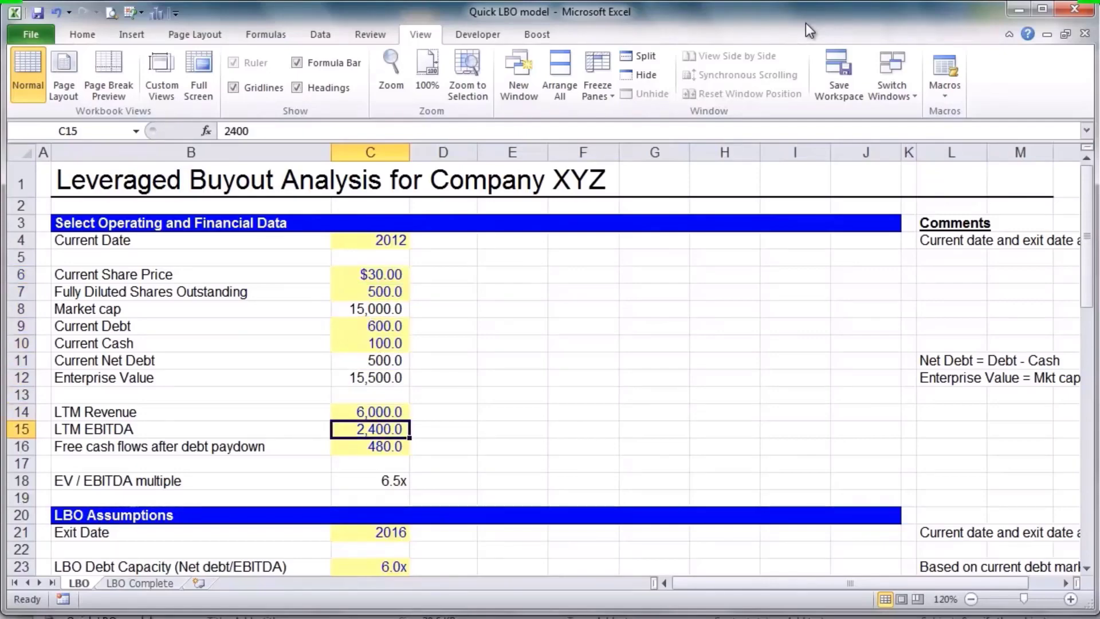
{"action": "key", "text": "Down"}
{"action": "key", "text": "Down"}
{"action": "key", "text": "Down"}
{"action": "key", "text": "Down"}
{"action": "key", "text": "Down"}
{"action": "key", "text": "Down"}
{"action": "key", "text": "Down"}
{"action": "key", "text": "Down"}
{"action": "key", "text": "Down"}
{"action": "key", "text": "Down"}
{"action": "key", "text": "Down"}
{"action": "key", "text": "Down"}
{"action": "key", "text": "Down"}
{"action": "key", "text": "Down"}
{"action": "key", "text": "Down"}
{"action": "key", "text": "Down"}
{"action": "key", "text": "Down"}
{"action": "key", "text": "Down"}
{"action": "key", "text": "Down"}
{"action": "key", "text": "Down"}
{"action": "key", "text": "Up"}
{"action": "key", "text": "Up"}
{"action": "key", "text": "Up"}
{"action": "key", "text": "Up"}
{"action": "key", "text": "Up"}
{"action": "key", "text": "Up"}
{"action": "key", "text": "Up"}
{"action": "key", "text": "Up"}
{"action": "key", "text": "Up"}
{"action": "key", "text": "Up"}
{"action": "key", "text": "Up"}
{"action": "key", "text": "Up"}
{"action": "key", "text": "Up"}
{"action": "key", "text": "Up"}
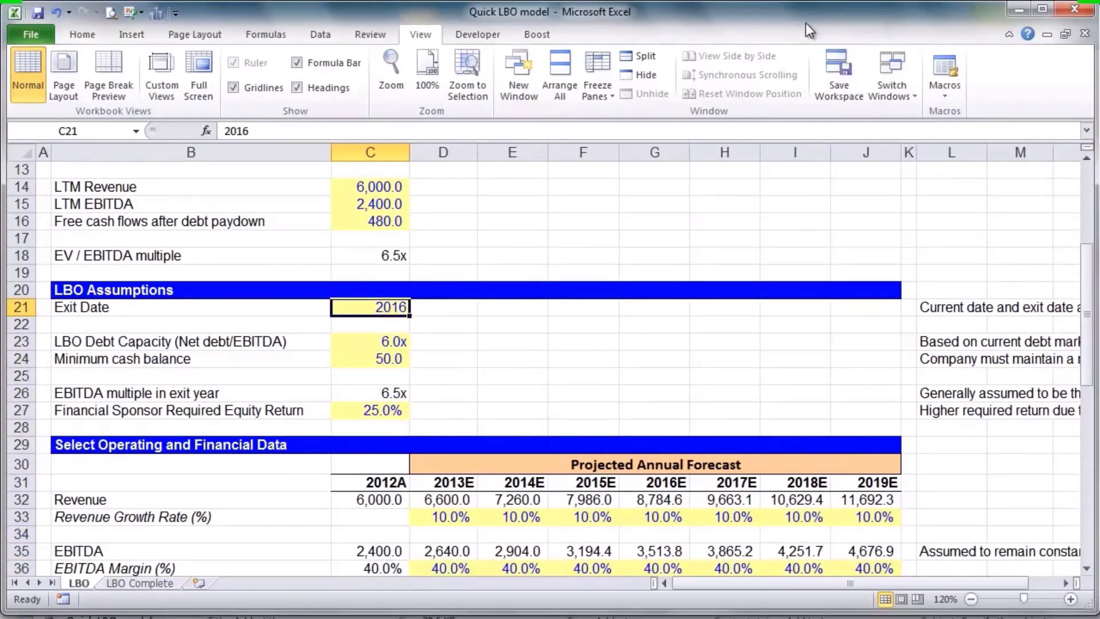
{"action": "key", "text": "Down"}
{"action": "key", "text": "Down"}
{"action": "key", "text": "Down"}
{"action": "key", "text": "Down"}
{"action": "key", "text": "Down"}
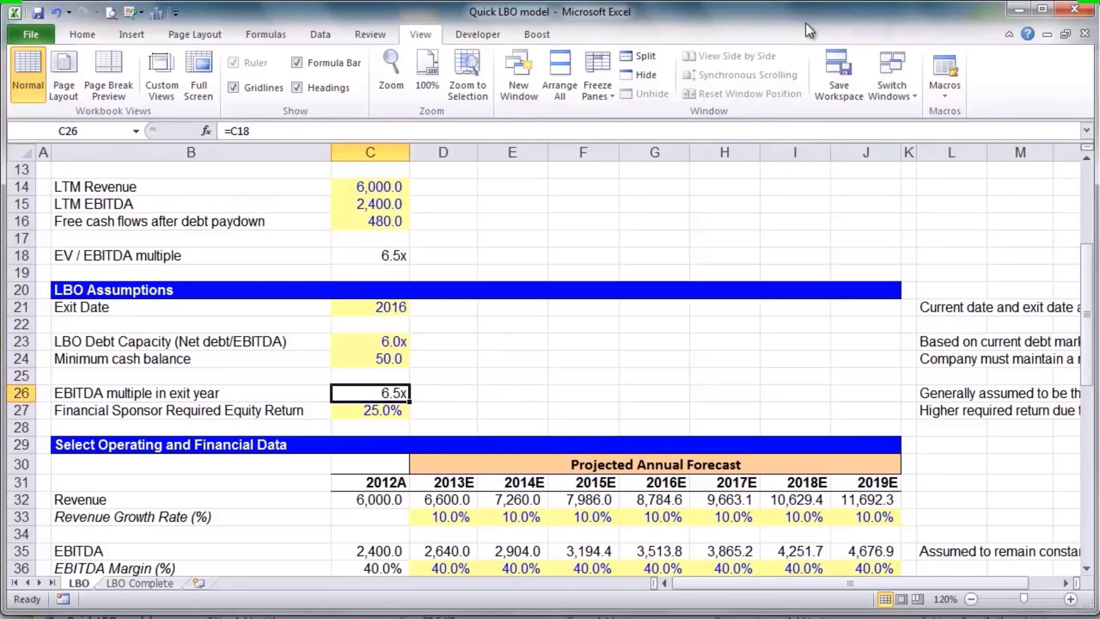
{"action": "key", "text": "Down"}
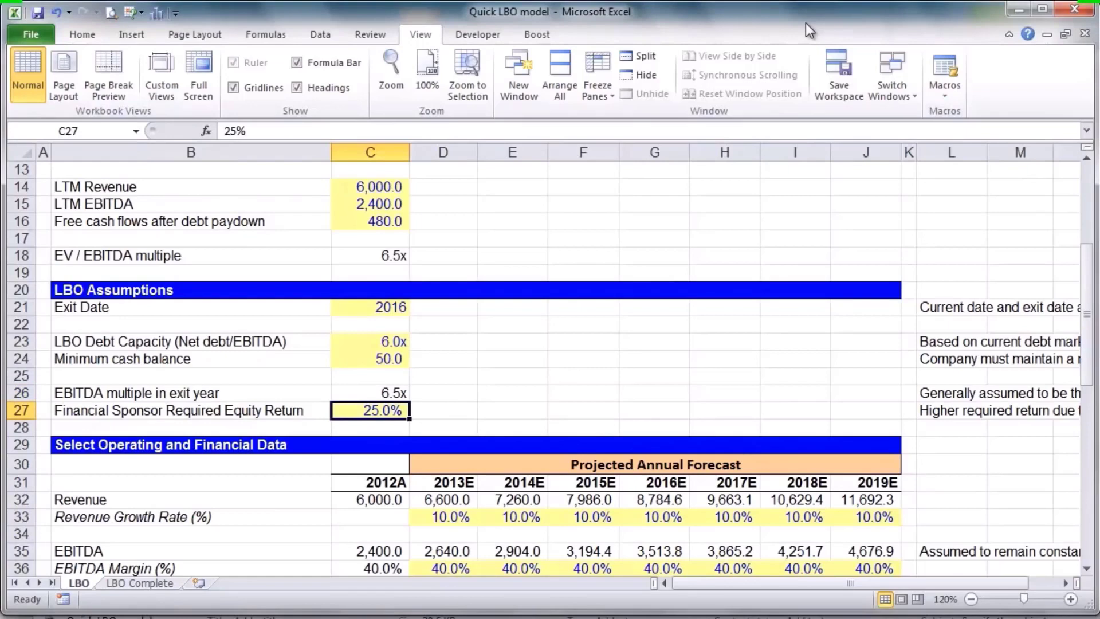
{"action": "key", "text": "Down"}
{"action": "key", "text": "Down"}
{"action": "key", "text": "Down"}
{"action": "key", "text": "Down"}
{"action": "key", "text": "Down"}
{"action": "key", "text": "Down"}
{"action": "key", "text": "Down"}
{"action": "key", "text": "Down"}
{"action": "key", "text": "Down"}
{"action": "key", "text": "Down"}
{"action": "key", "text": "Down"}
{"action": "key", "text": "Down"}
{"action": "key", "text": "Down"}
{"action": "key", "text": "Down"}
{"action": "key", "text": "Down"}
{"action": "key", "text": "Down"}
{"action": "key", "text": "Down"}
{"action": "key", "text": "Down"}
{"action": "key", "text": "Down"}
{"action": "key", "text": "Down"}
{"action": "key", "text": "Up"}
{"action": "key", "text": "Up"}
{"action": "key", "text": "Up"}
{"action": "key", "text": "Up"}
{"action": "key", "text": "Up"}
{"action": "key", "text": "Up"}
{"action": "key", "text": "Up"}
{"action": "key", "text": "Up"}
{"action": "key", "text": "Up"}
{"action": "key", "text": "Up"}
{"action": "key", "text": "Up"}
{"action": "key", "text": "Up"}
{"action": "key", "text": "Up"}
{"action": "key", "text": "Up"}
{"action": "key", "text": "Up"}
{"action": "key", "text": "Up"}
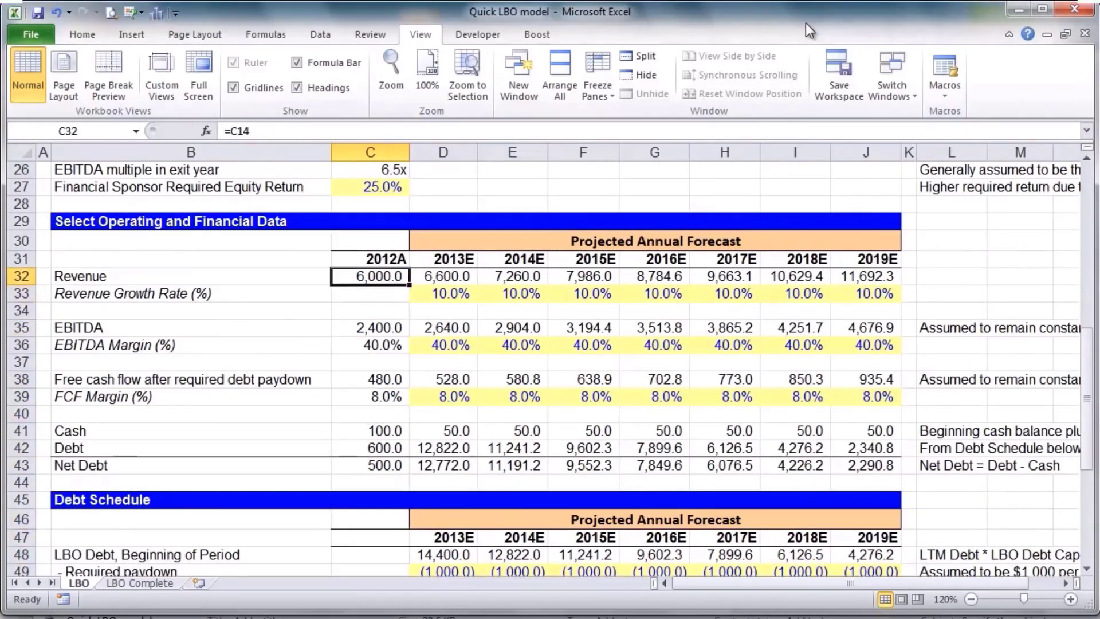
{"action": "key", "text": "Down"}
{"action": "key", "text": "Down"}
{"action": "key", "text": "Down"}
{"action": "key", "text": "Down"}
{"action": "key", "text": "Down"}
{"action": "key", "text": "Down"}
{"action": "key", "text": "Down"}
{"action": "key", "text": "Down"}
{"action": "key", "text": "Down"}
{"action": "key", "text": "Down"}
{"action": "key", "text": "Down"}
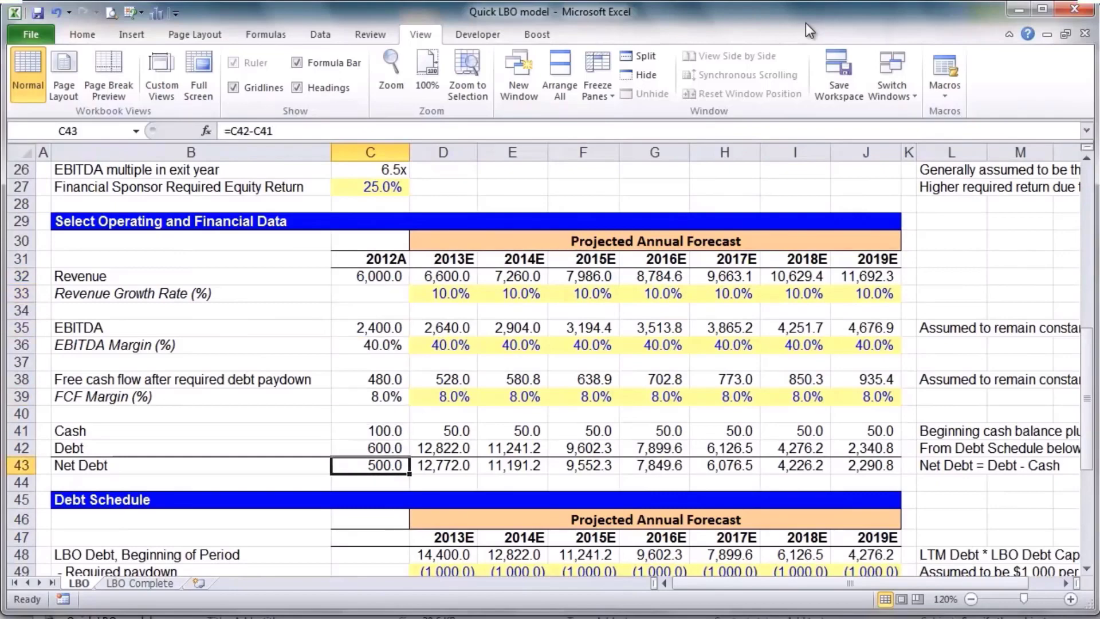
Inspect the 2013 net debt, required paydown, beginning LBO debt and optional paydown formulas.
{"action": "key", "text": "Up"}
{"action": "key", "text": "Up"}
{"action": "key", "text": "Right"}
{"action": "key", "text": "Down"}
{"action": "key", "text": "Down"}
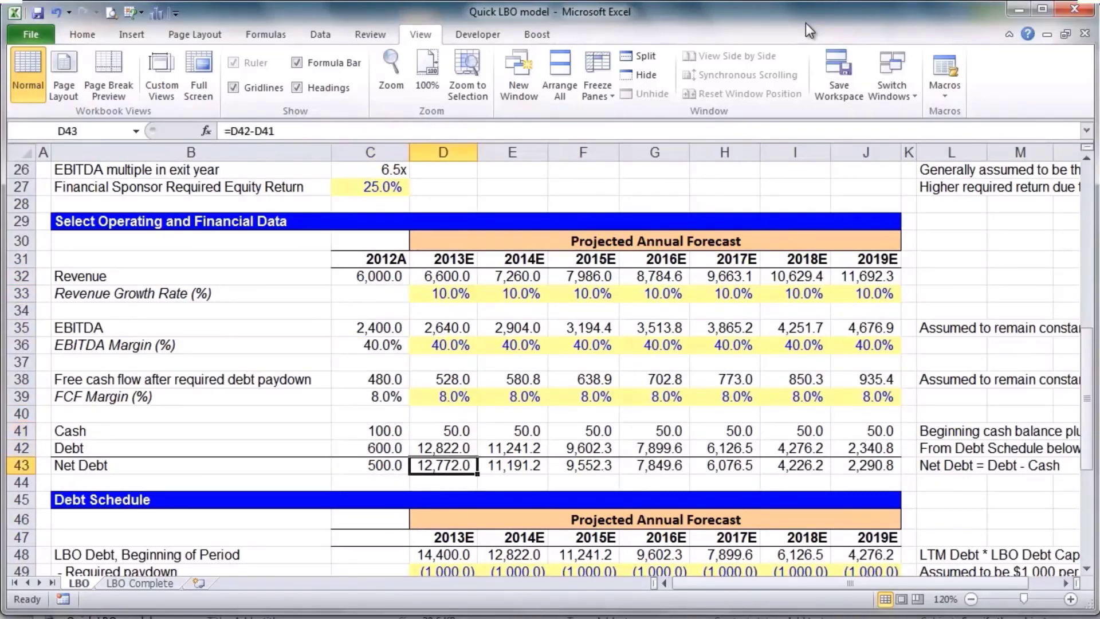
{"action": "key", "text": "Down"}
{"action": "key", "text": "Down"}
{"action": "key", "text": "Down"}
{"action": "key", "text": "Down"}
{"action": "key", "text": "Down"}
{"action": "key", "text": "Down"}
{"action": "key", "text": "Down"}
{"action": "key", "text": "Down"}
{"action": "key", "text": "Down"}
{"action": "key", "text": "Down"}
{"action": "key", "text": "Down"}
{"action": "key", "text": "Down"}
{"action": "key", "text": "Down"}
{"action": "key", "text": "Down"}
{"action": "key", "text": "Down"}
{"action": "key", "text": "Down"}
{"action": "key", "text": "Up"}
{"action": "key", "text": "Up"}
{"action": "key", "text": "Up"}
{"action": "key", "text": "Up"}
{"action": "key", "text": "Up"}
{"action": "key", "text": "Up"}
{"action": "key", "text": "Up"}
{"action": "key", "text": "Up"}
{"action": "key", "text": "Up"}
{"action": "key", "text": "Up"}
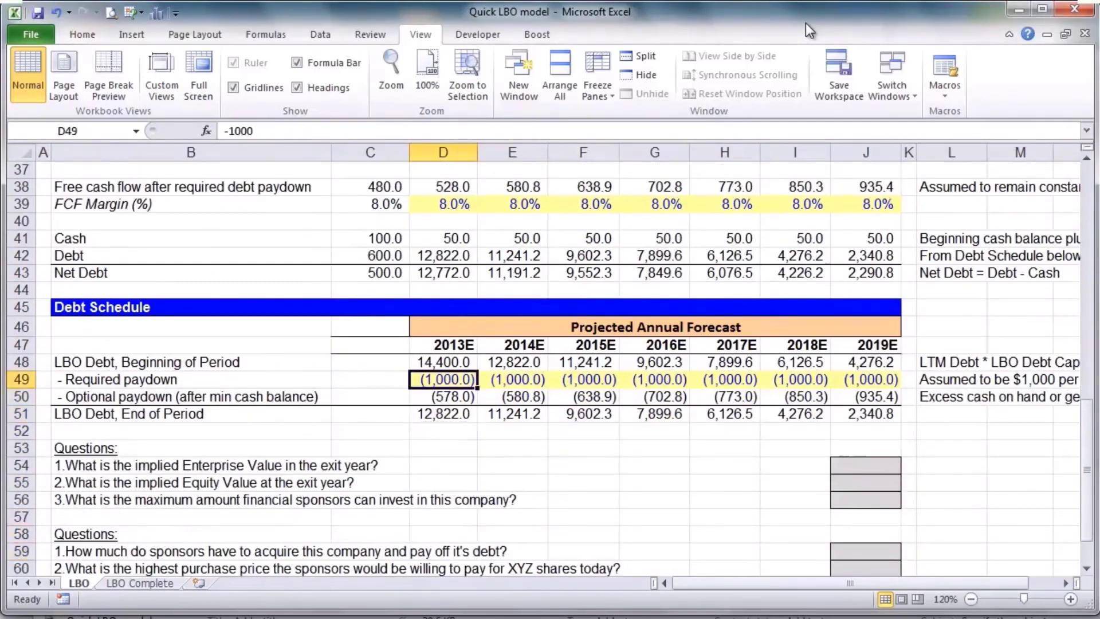
{"action": "key", "text": "Up"}
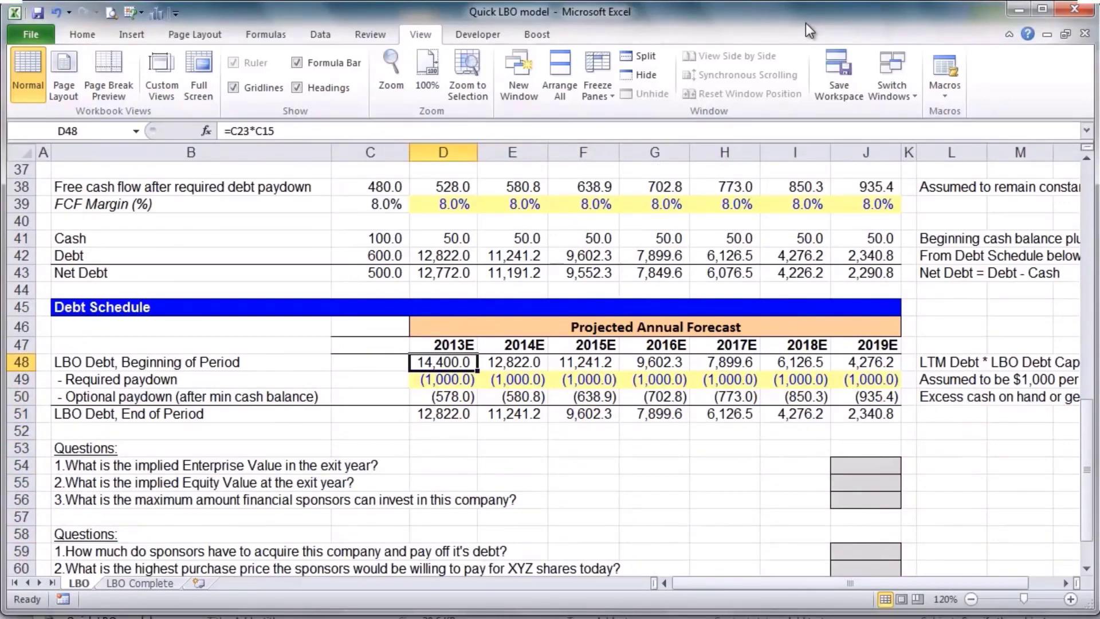
{"action": "key", "text": "Down"}
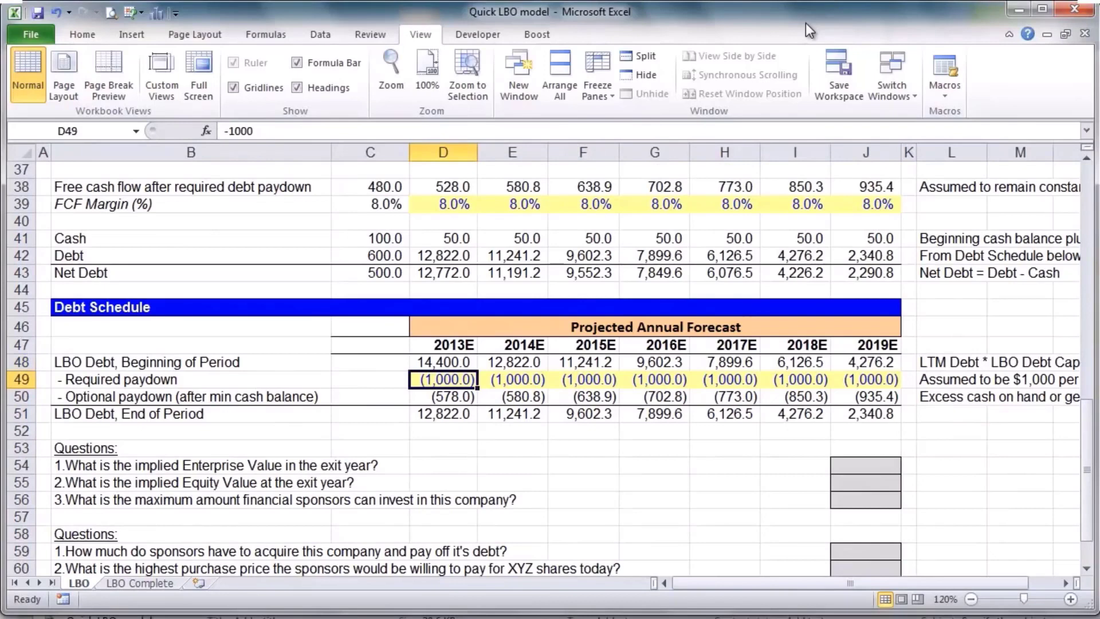
{"action": "key", "text": "Down"}
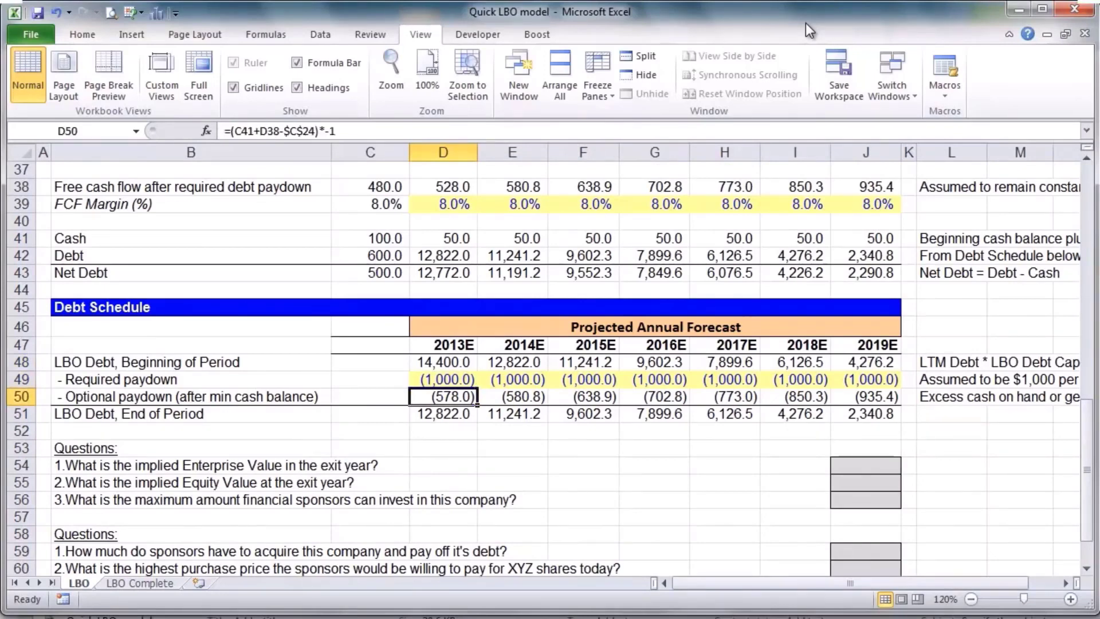
{"action": "key", "text": "F2"}
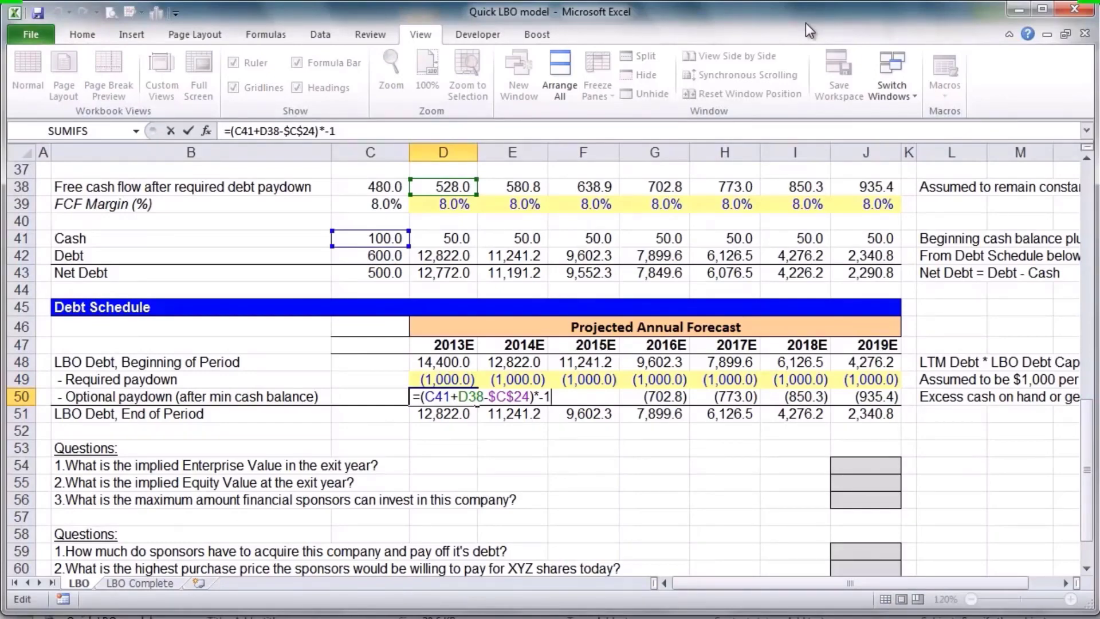
{"action": "key", "text": "Return"}
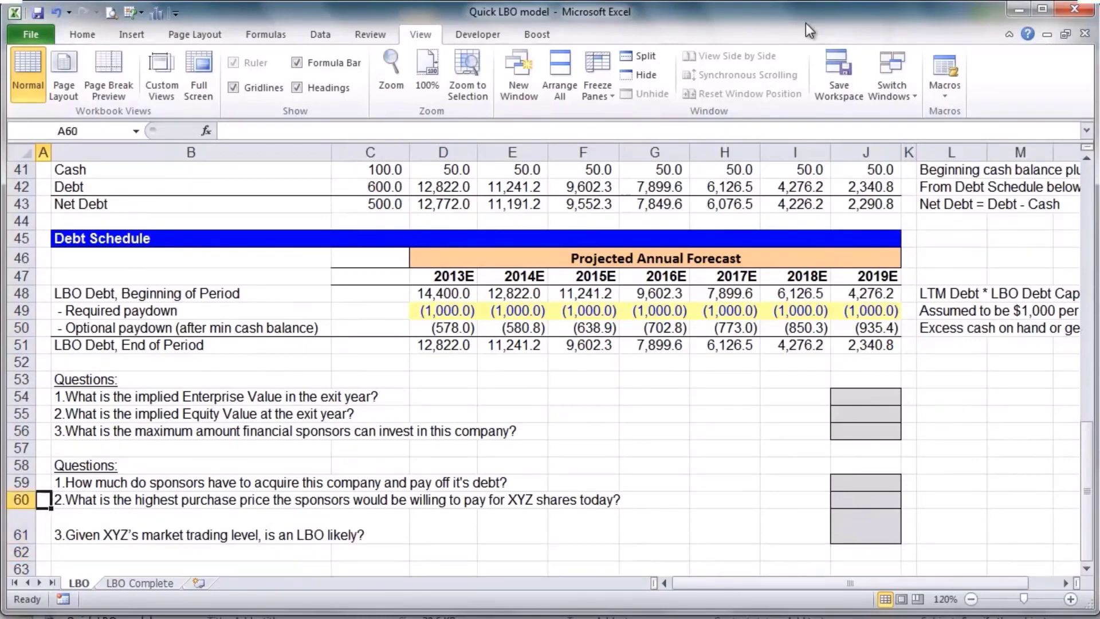
Split the window above the questions, with the LBO assumptions in the top pane.
{"action": "key", "text": "Up"}
{"action": "key", "text": "Up"}
{"action": "key", "text": "Up"}
{"action": "key", "text": "Up"}
{"action": "key", "text": "Up"}
{"action": "key", "text": "Up"}
{"action": "key", "text": "Up"}
{"action": "key", "text": "Up"}
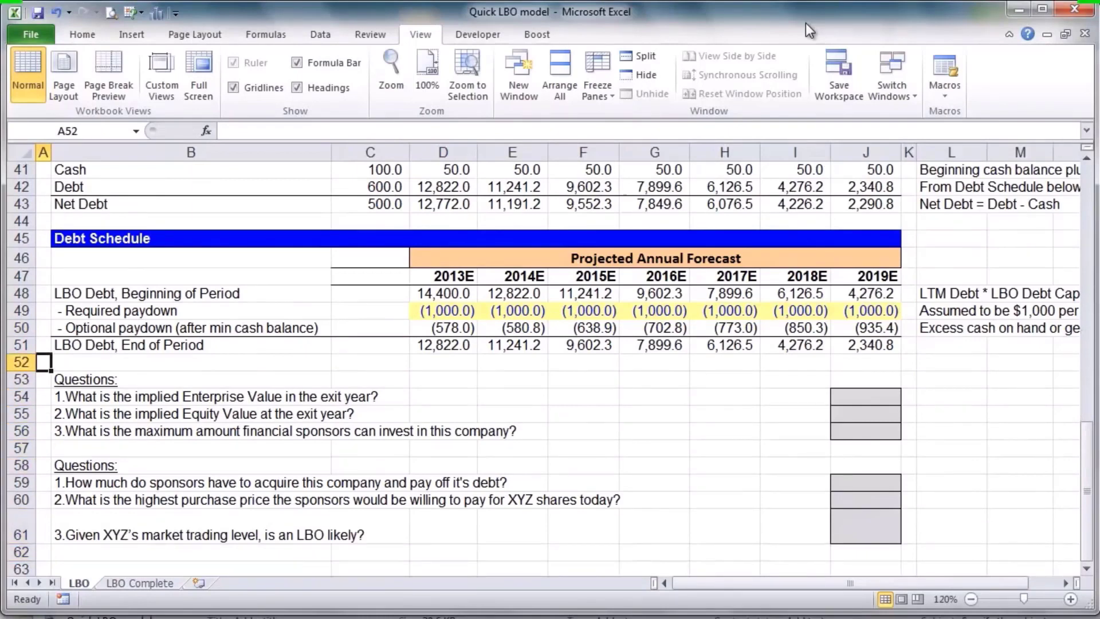
{"action": "key", "text": "alt+w"}
{"action": "key", "text": "s"}
{"action": "key", "text": "F6"}
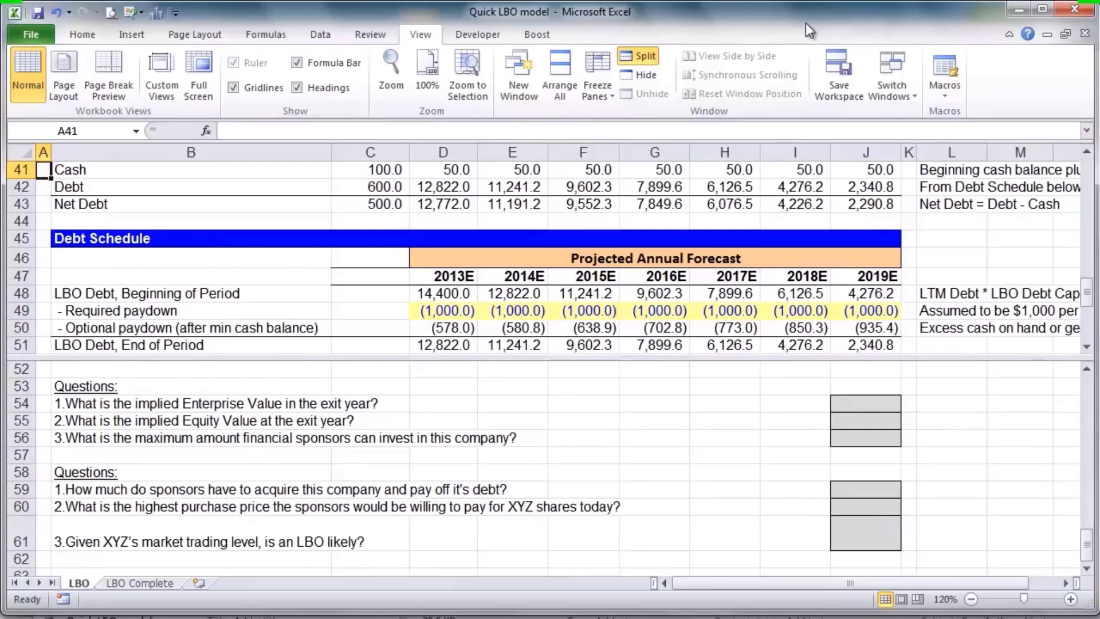
{"action": "key", "text": "ctrl+Home"}
{"action": "key", "text": "Down"}
{"action": "key", "text": "Down"}
{"action": "key", "text": "Down"}
{"action": "key", "text": "Down"}
{"action": "key", "text": "Down"}
{"action": "key", "text": "Down"}
{"action": "key", "text": "Down"}
{"action": "key", "text": "Down"}
{"action": "key", "text": "Down"}
{"action": "key", "text": "Down"}
{"action": "key", "text": "Down"}
{"action": "key", "text": "Down"}
{"action": "key", "text": "Down"}
{"action": "key", "text": "Down"}
{"action": "key", "text": "Down"}
{"action": "key", "text": "Down"}
{"action": "key", "text": "Down"}
{"action": "key", "text": "Down"}
{"action": "key", "text": "Down"}
{"action": "key", "text": "Down"}
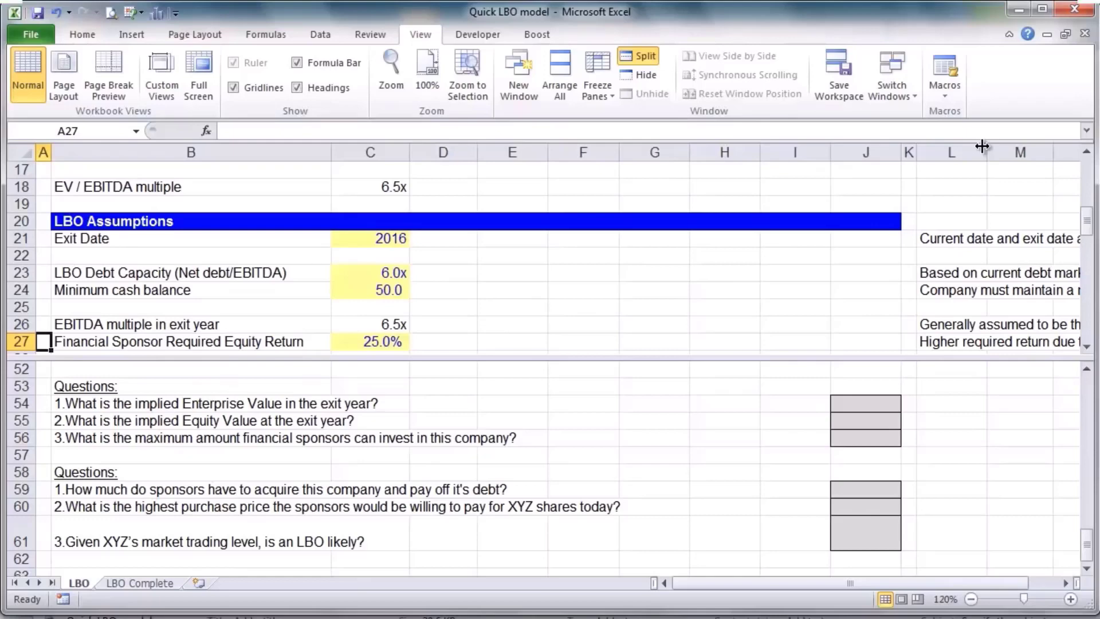
Enter =C26*G35 in J54, exit multiple times 2016 EBITDA, giving 22,693.6.
{"action": "key", "text": "F6"}
{"action": "key", "text": "Right"}
{"action": "key", "text": "Right"}
{"action": "key", "text": "Right"}
{"action": "key", "text": "Right"}
{"action": "key", "text": "Right"}
{"action": "key", "text": "Right"}
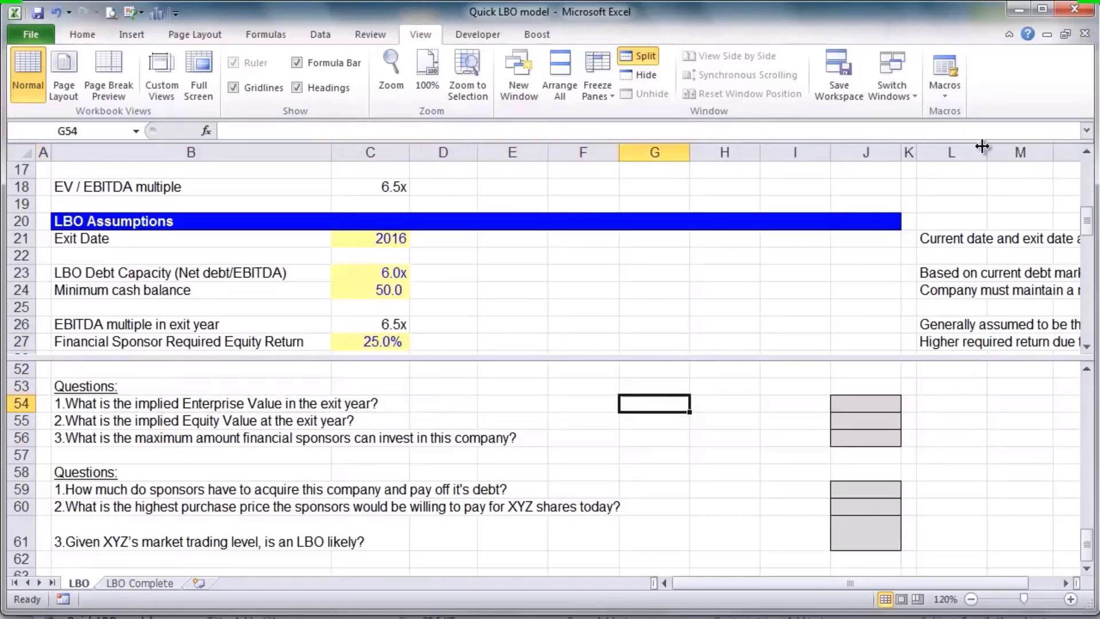
{"action": "key", "text": "Right"}
{"action": "key", "text": "Right"}
{"action": "key", "text": "Right"}
{"action": "type", "text": "="}
{"action": "key", "text": "F6"}
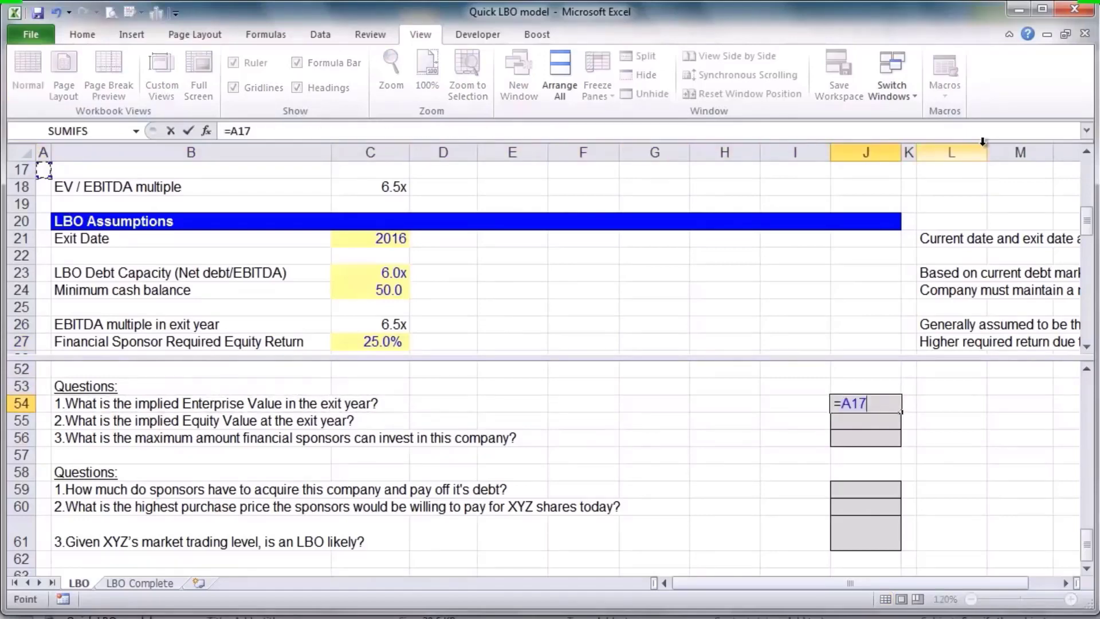
{"action": "key", "text": "Down"}
{"action": "key", "text": "Down"}
{"action": "key", "text": "Down"}
{"action": "key", "text": "Down"}
{"action": "key", "text": "Down"}
{"action": "key", "text": "Down"}
{"action": "key", "text": "Down"}
{"action": "key", "text": "Down"}
{"action": "key", "text": "Down"}
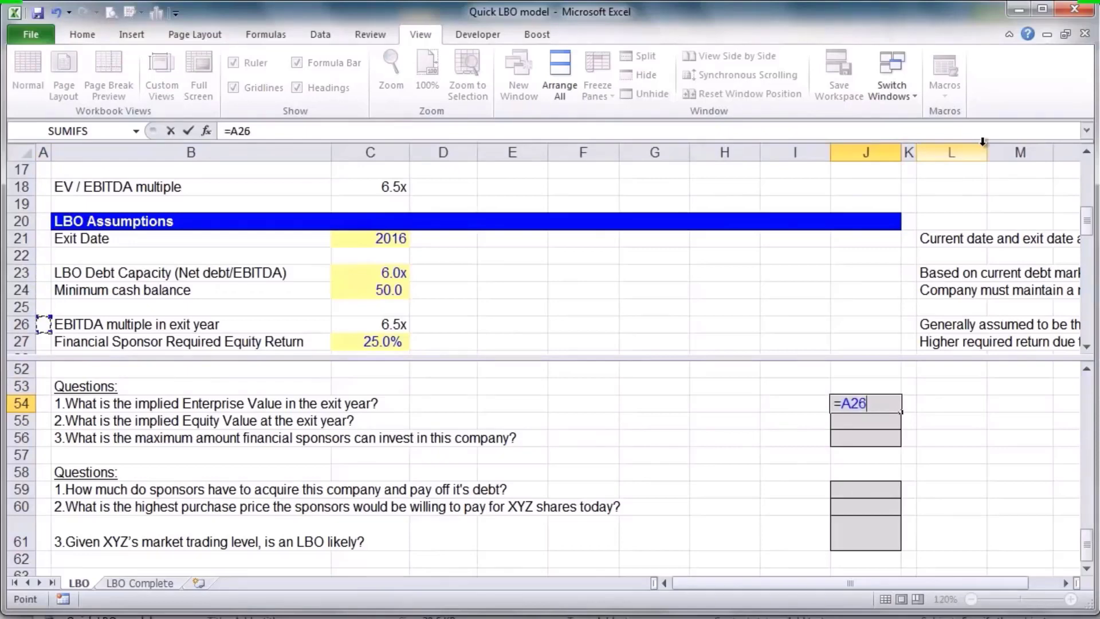
{"action": "key", "text": "Right"}
{"action": "key", "text": "Right"}
{"action": "type", "text": "*"}
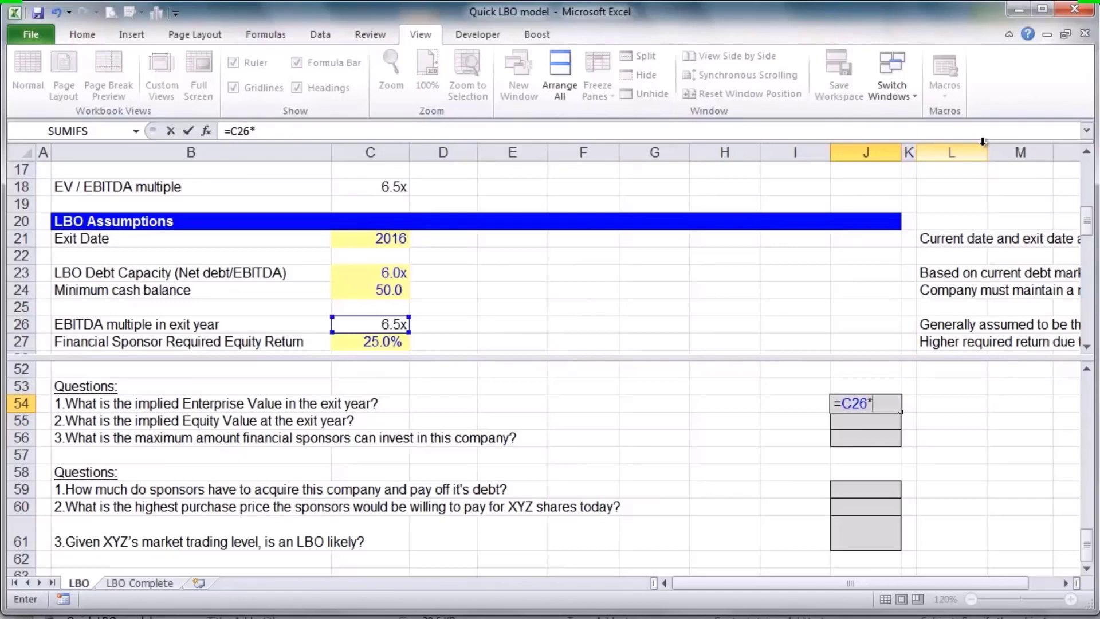
{"action": "key", "text": "Down"}
{"action": "key", "text": "Down"}
{"action": "key", "text": "Down"}
{"action": "key", "text": "Down"}
{"action": "key", "text": "Down"}
{"action": "key", "text": "Down"}
{"action": "key", "text": "Down"}
{"action": "key", "text": "Down"}
{"action": "key", "text": "Down"}
{"action": "key", "text": "Down"}
{"action": "key", "text": "Down"}
{"action": "key", "text": "Down"}
{"action": "key", "text": "Down"}
{"action": "key", "text": "Down"}
{"action": "key", "text": "Down"}
{"action": "key", "text": "Down"}
{"action": "key", "text": "Down"}
{"action": "key", "text": "Down"}
{"action": "key", "text": "Down"}
{"action": "key", "text": "Down"}
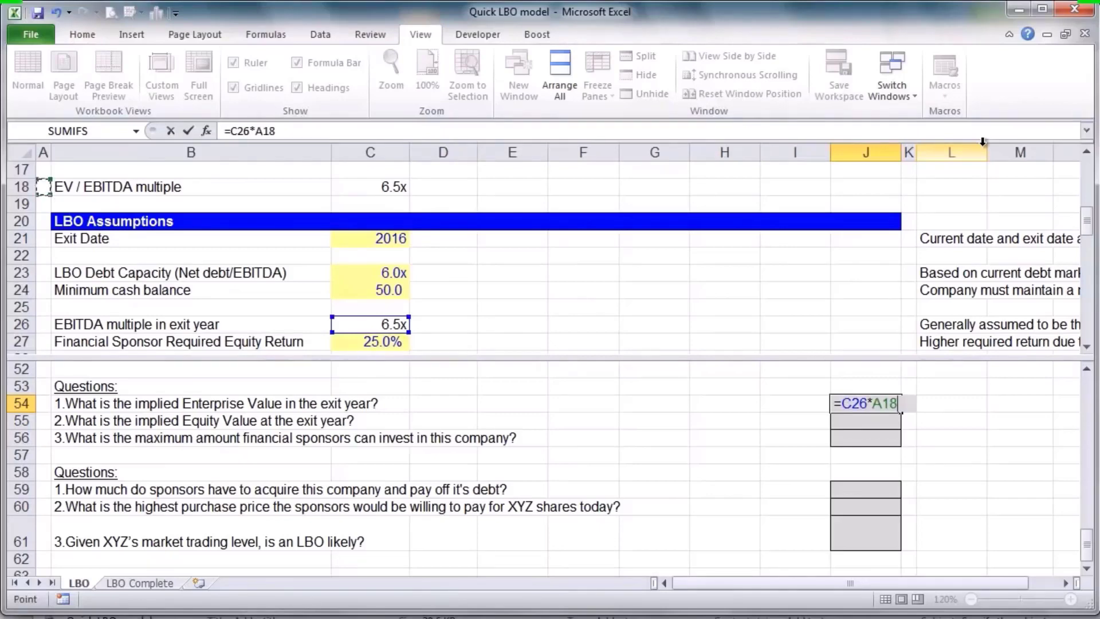
{"action": "key", "text": "Up"}
{"action": "key", "text": "Up"}
{"action": "key", "text": "Up"}
{"action": "key", "text": "Right"}
{"action": "key", "text": "Right"}
{"action": "key", "text": "Right"}
{"action": "key", "text": "Right"}
{"action": "key", "text": "Right"}
{"action": "key", "text": "Right"}
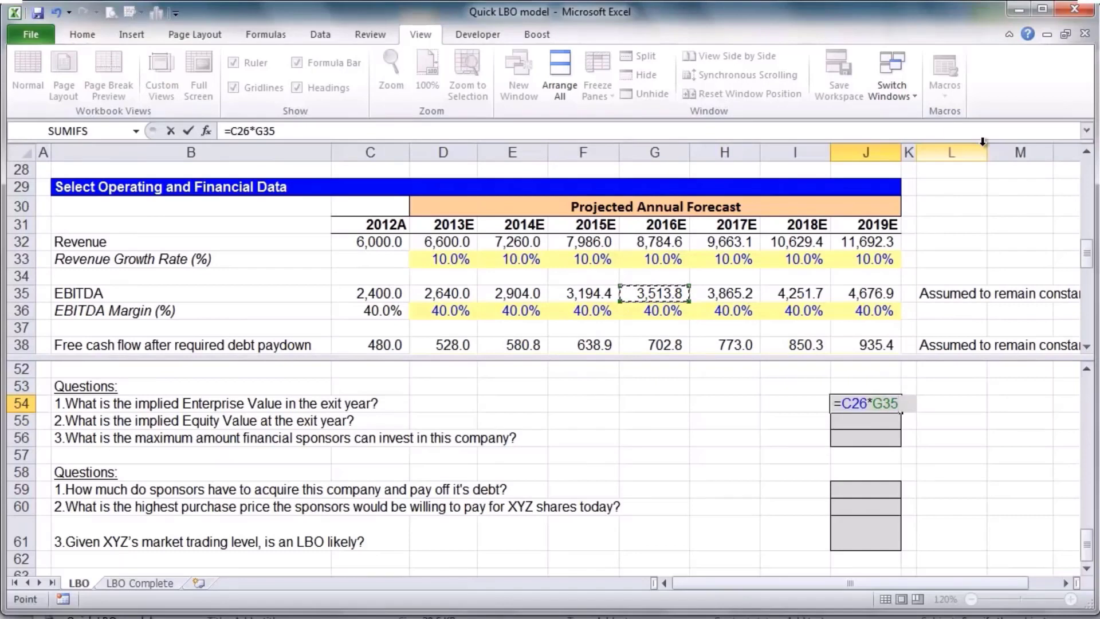
{"action": "key", "text": "ctrl+Return"}
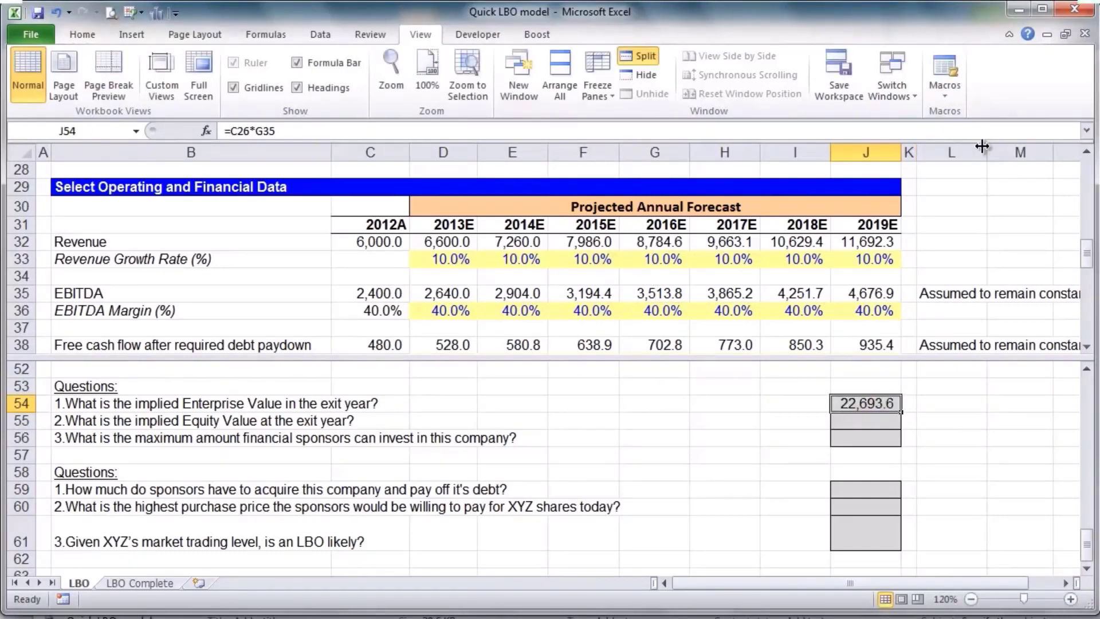
Enter =J54-G43 in J55, exit enterprise value minus 2016E net debt.
{"action": "left_click", "coordinate": [444, 418]}
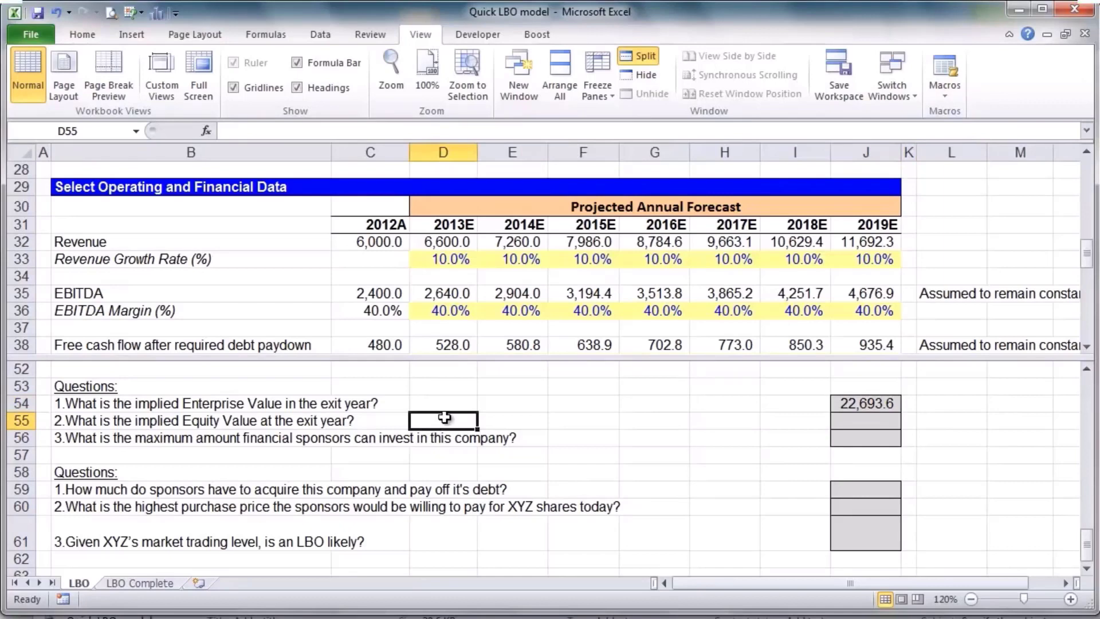
{"action": "key", "text": "Right"}
{"action": "key", "text": "Right"}
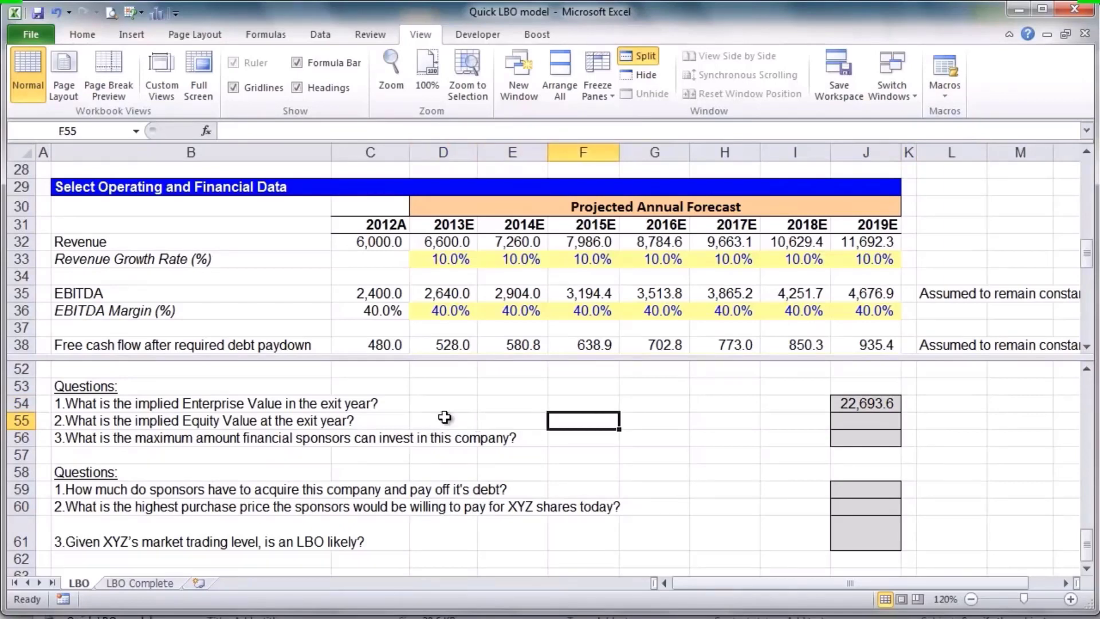
{"action": "key", "text": "Right"}
{"action": "key", "text": "Right"}
{"action": "type", "text": "="}
{"action": "key", "text": "Up"}
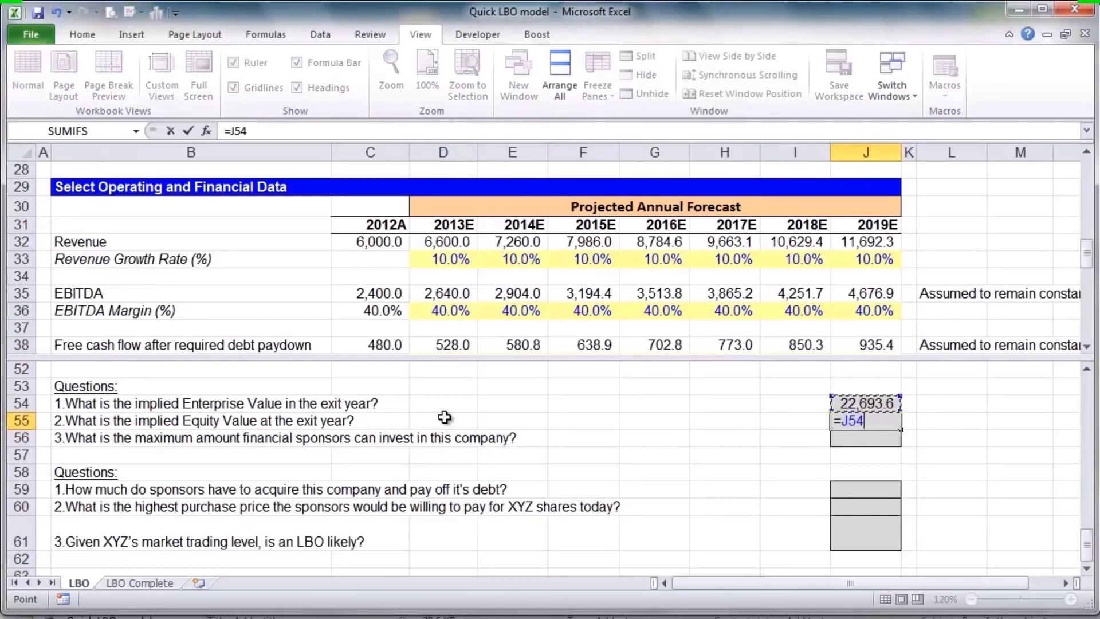
{"action": "type", "text": "-"}
{"action": "key", "text": "F6"}
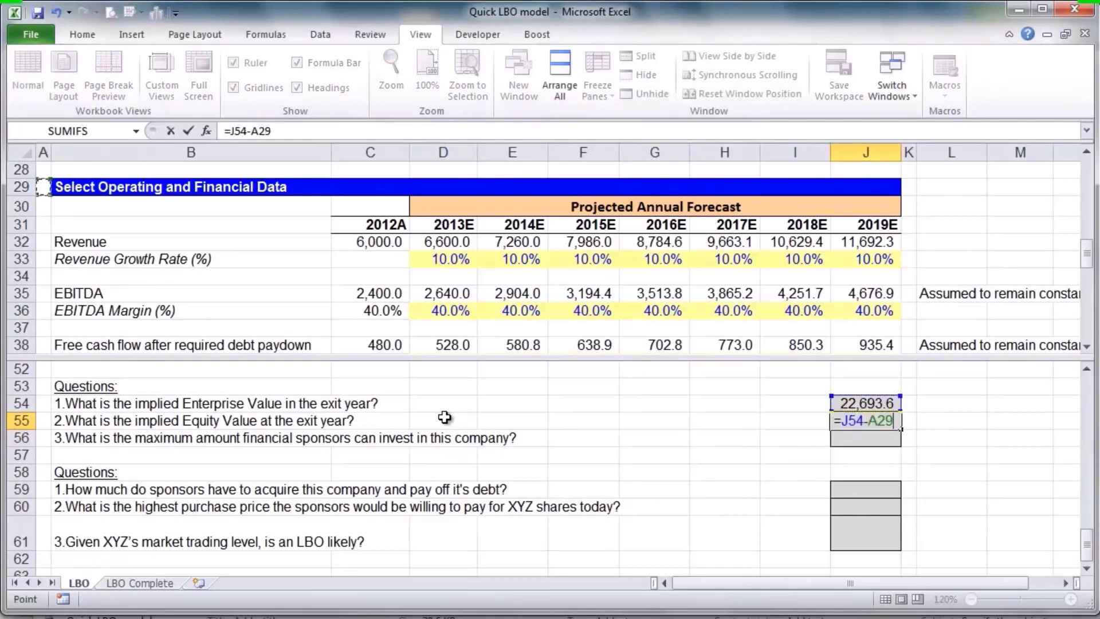
{"action": "key", "text": "Down"}
{"action": "key", "text": "Down"}
{"action": "key", "text": "Down"}
{"action": "key", "text": "Down"}
{"action": "key", "text": "Down"}
{"action": "key", "text": "Down"}
{"action": "key", "text": "Down"}
{"action": "key", "text": "Down"}
{"action": "key", "text": "Down"}
{"action": "key", "text": "Down"}
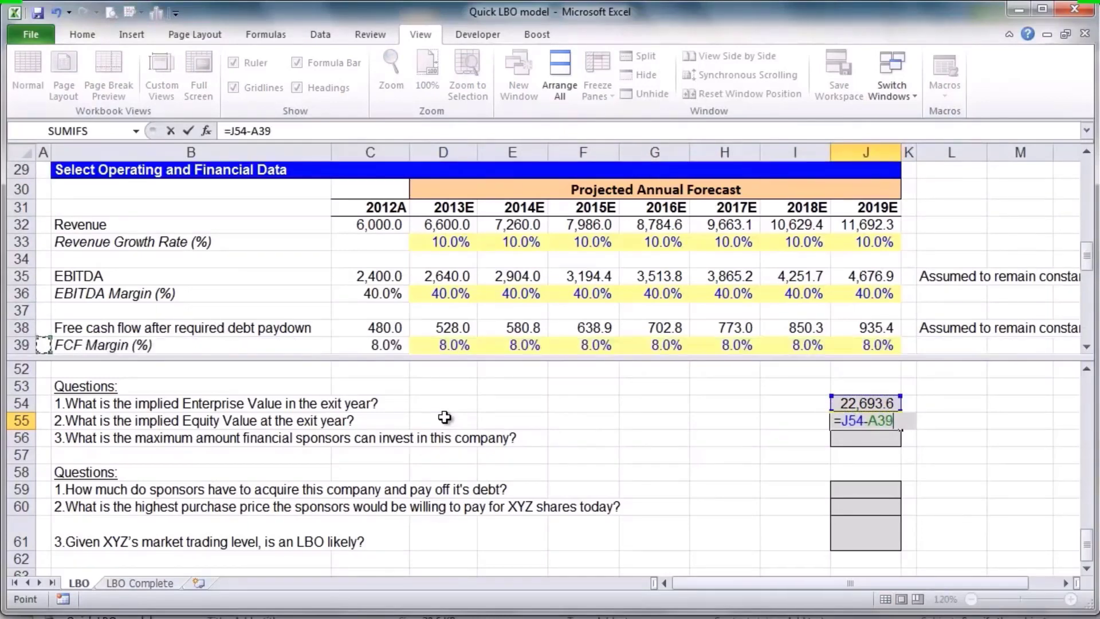
{"action": "key", "text": "Down"}
{"action": "key", "text": "Down"}
{"action": "key", "text": "Down"}
{"action": "key", "text": "Down"}
{"action": "key", "text": "Down"}
{"action": "key", "text": "Up"}
{"action": "key", "text": "Right"}
{"action": "key", "text": "Right"}
{"action": "key", "text": "Right"}
{"action": "key", "text": "Right"}
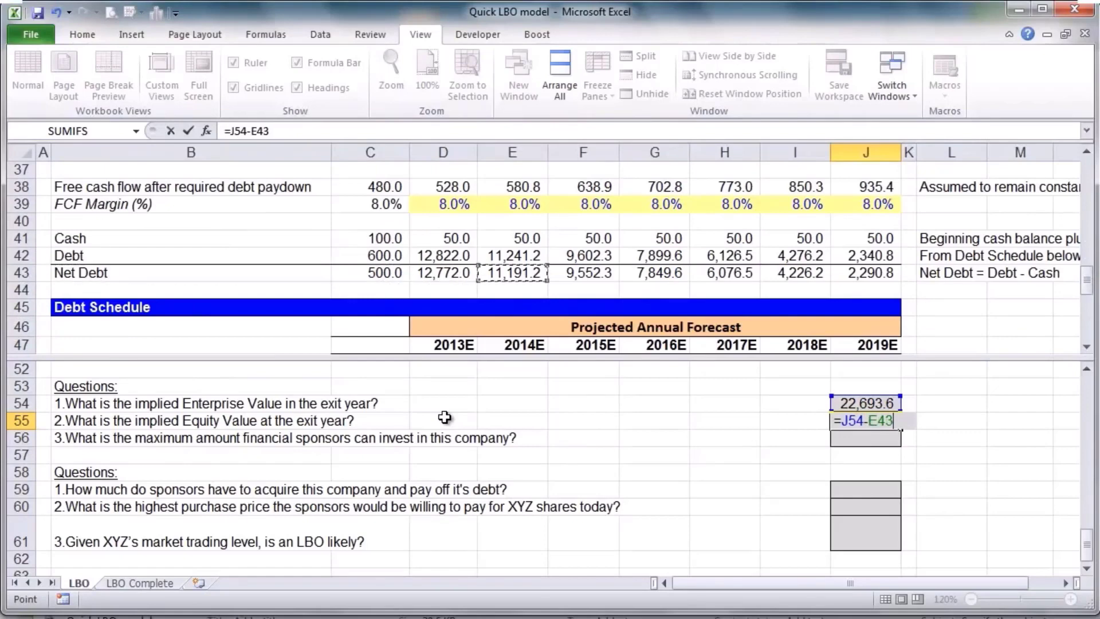
{"action": "key", "text": "Right"}
{"action": "key", "text": "Right"}
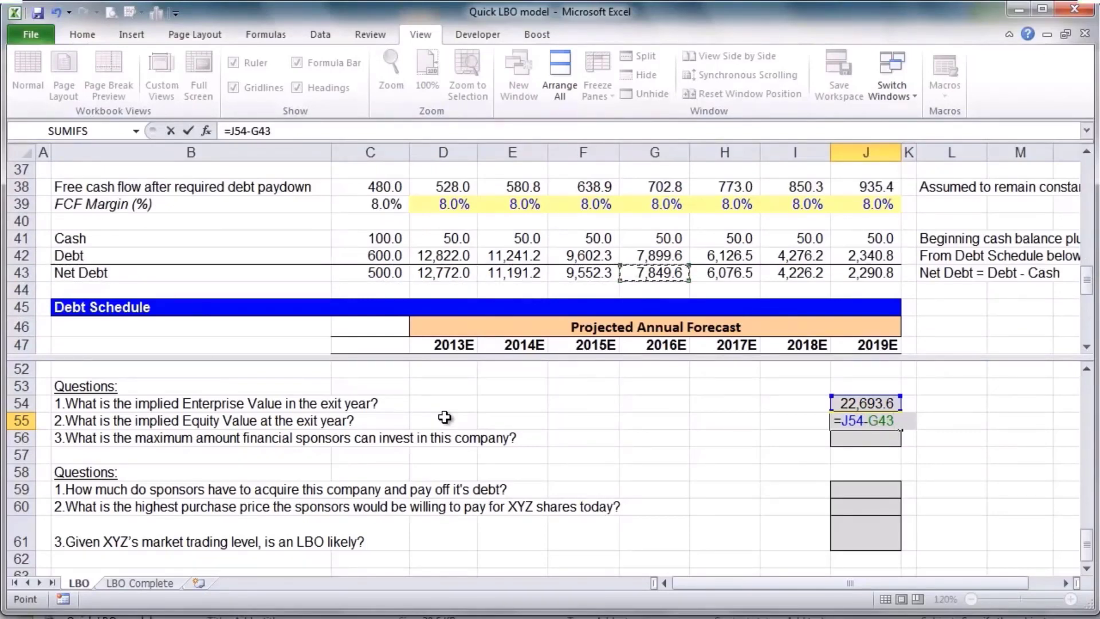
{"action": "key", "text": "Return"}
Review the J55 formula's references and confirm the 14,844.0 equity value.
{"action": "key", "text": "F2"}
{"action": "key", "text": "ctrl+Return"}
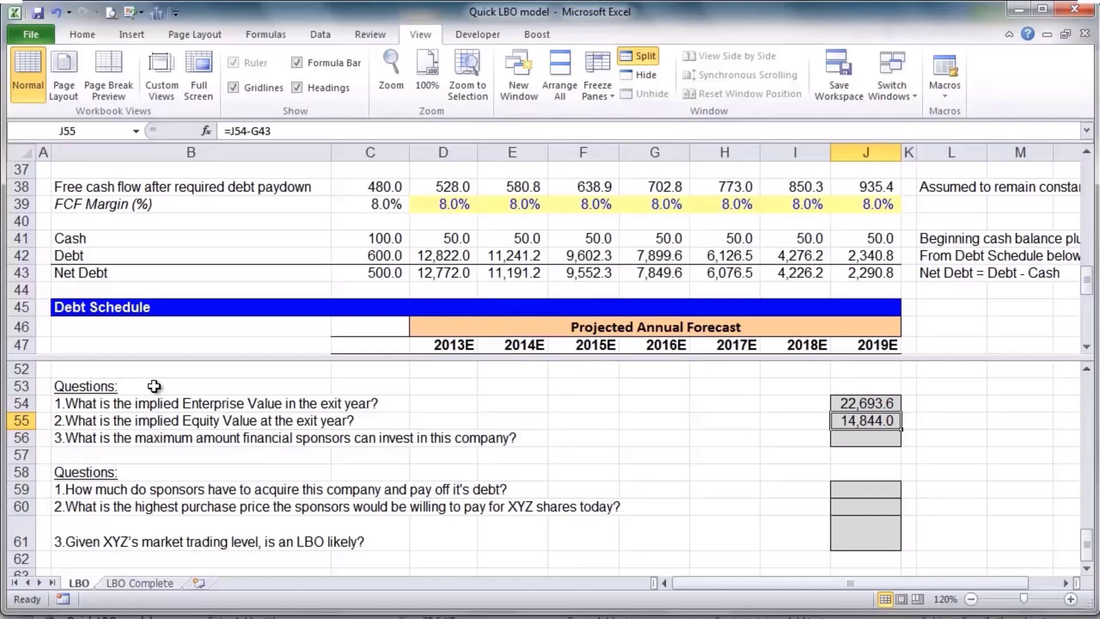
{"action": "key", "text": "Down"}
{"action": "key", "text": "Left"}
{"action": "key", "text": "Left"}
{"action": "key", "text": "Left"}
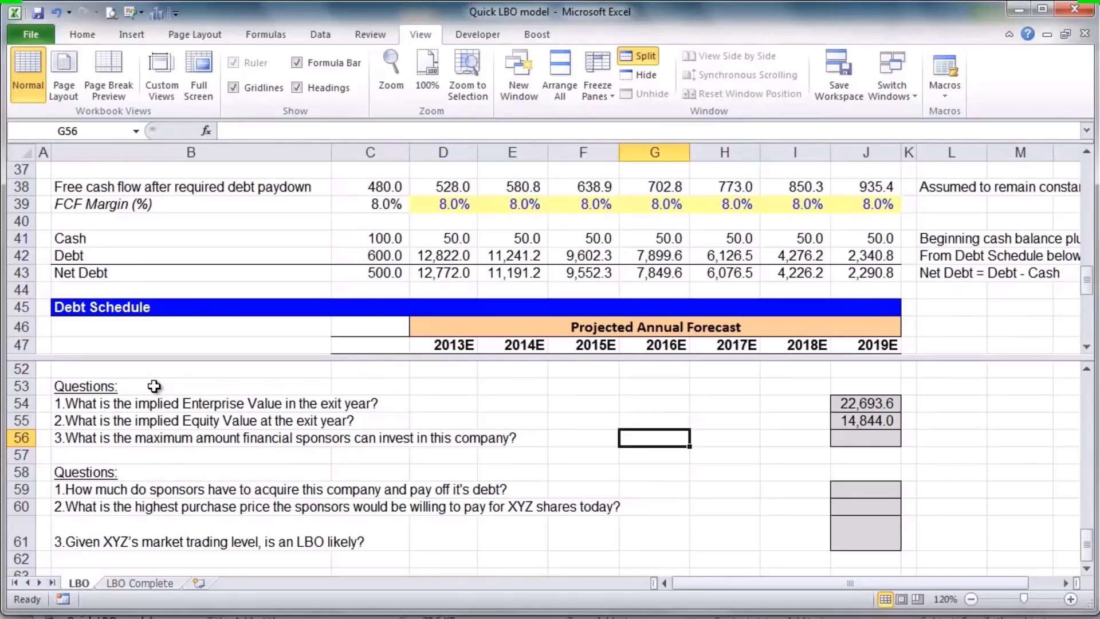
Check the 25.0% required equity return in C27 and go to the J56 answer cell.
{"action": "key", "text": "F6"}
{"action": "key", "text": "Right"}
{"action": "key", "text": "Right"}
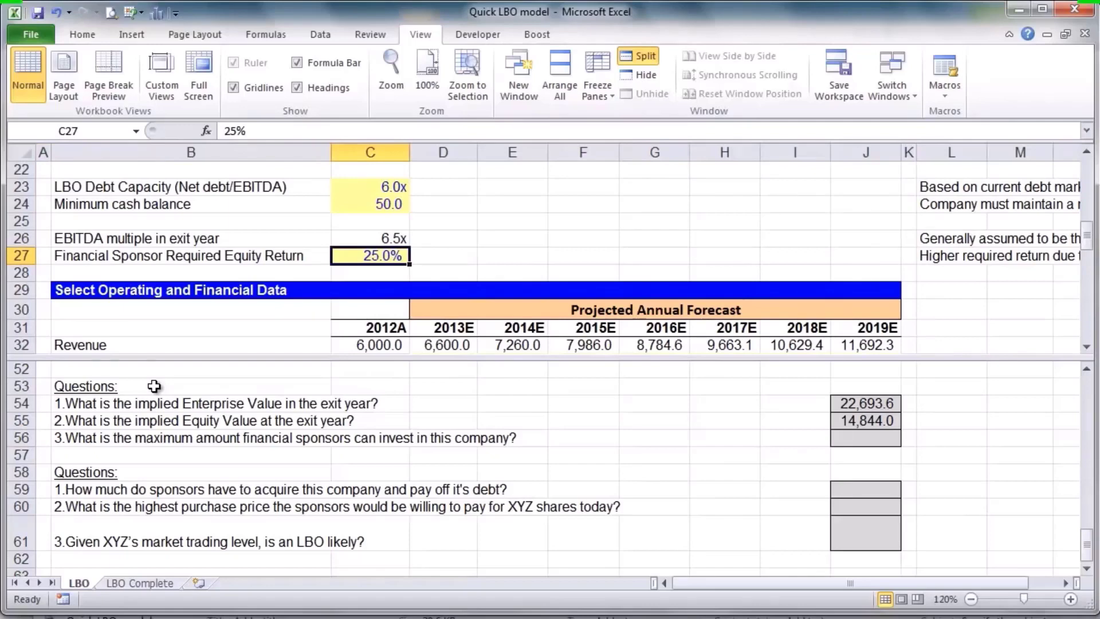
{"action": "key", "text": "F6"}
{"action": "key", "text": "Down"}
{"action": "key", "text": "Right"}
{"action": "key", "text": "Right"}
{"action": "key", "text": "Up"}
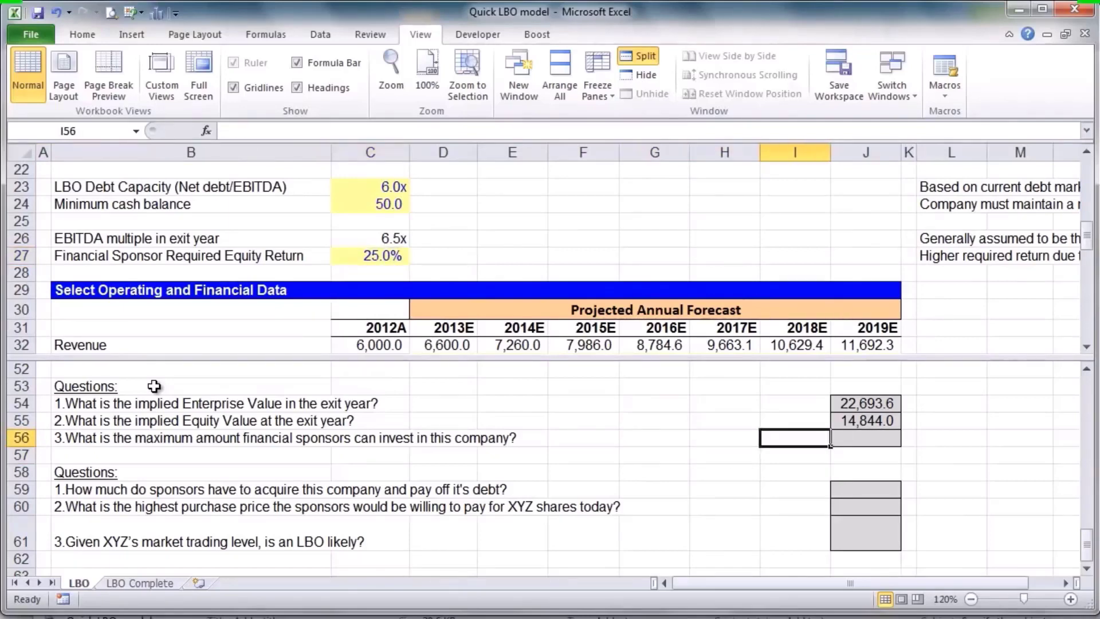
{"action": "key", "text": "Right"}
Enter =J55/(1+C27)^4 in J56 for a 6,080.1 maximum investment, then review it.
{"action": "type", "text": "="}
{"action": "key", "text": "Up"}
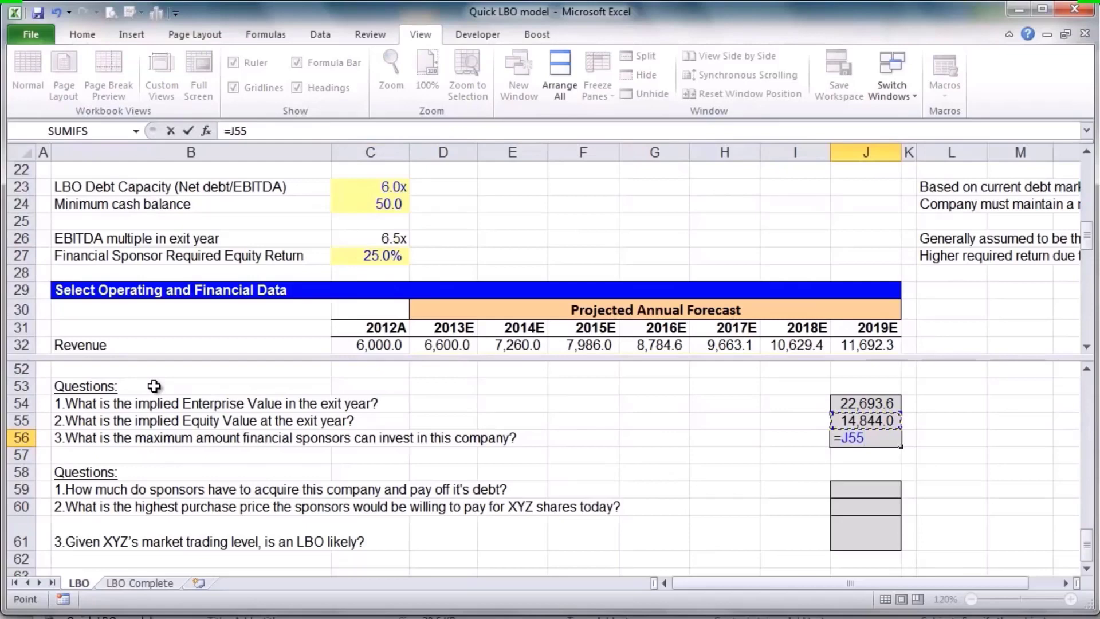
{"action": "type", "text": "/("}
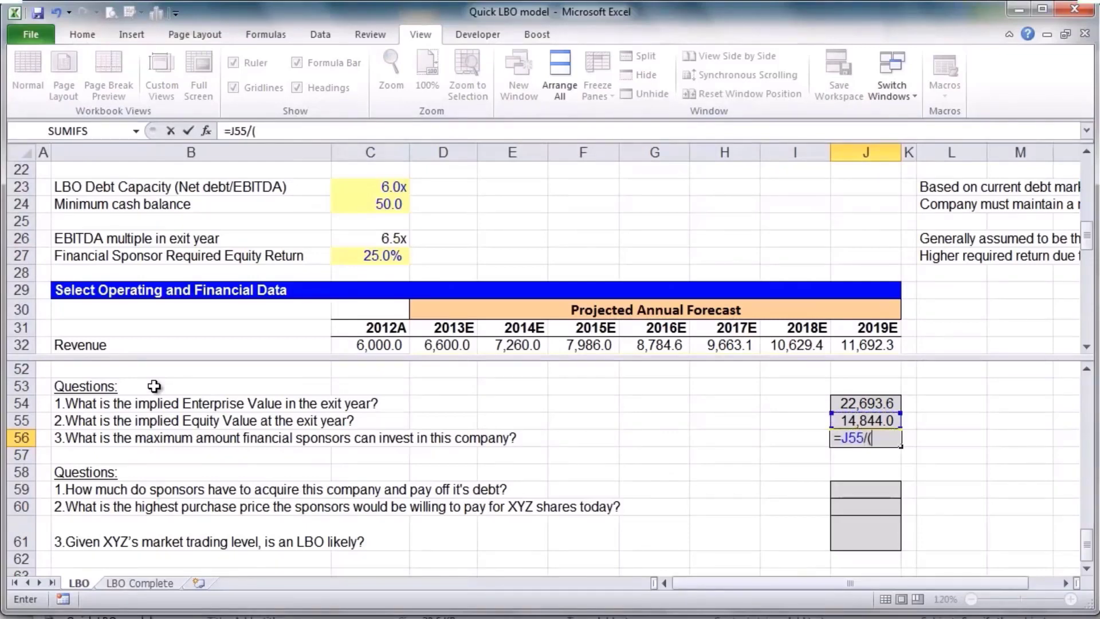
{"action": "type", "text": "1+"}
{"action": "key", "text": "Down"}
{"action": "key", "text": "Down"}
{"action": "key", "text": "Right"}
{"action": "key", "text": "Right"}
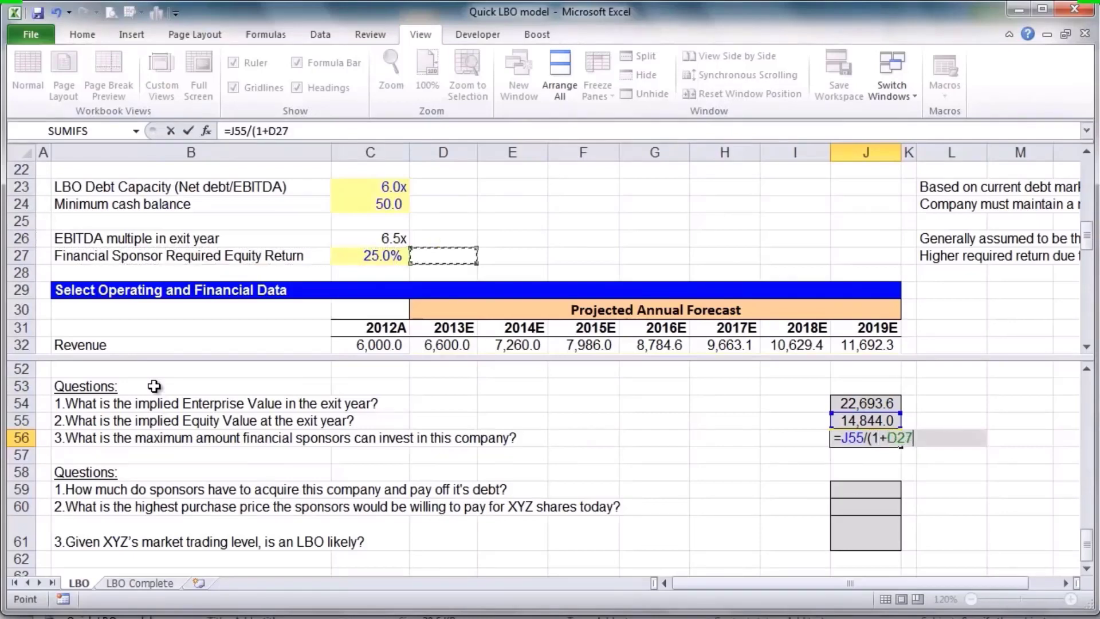
{"action": "type", "text": ")^"}
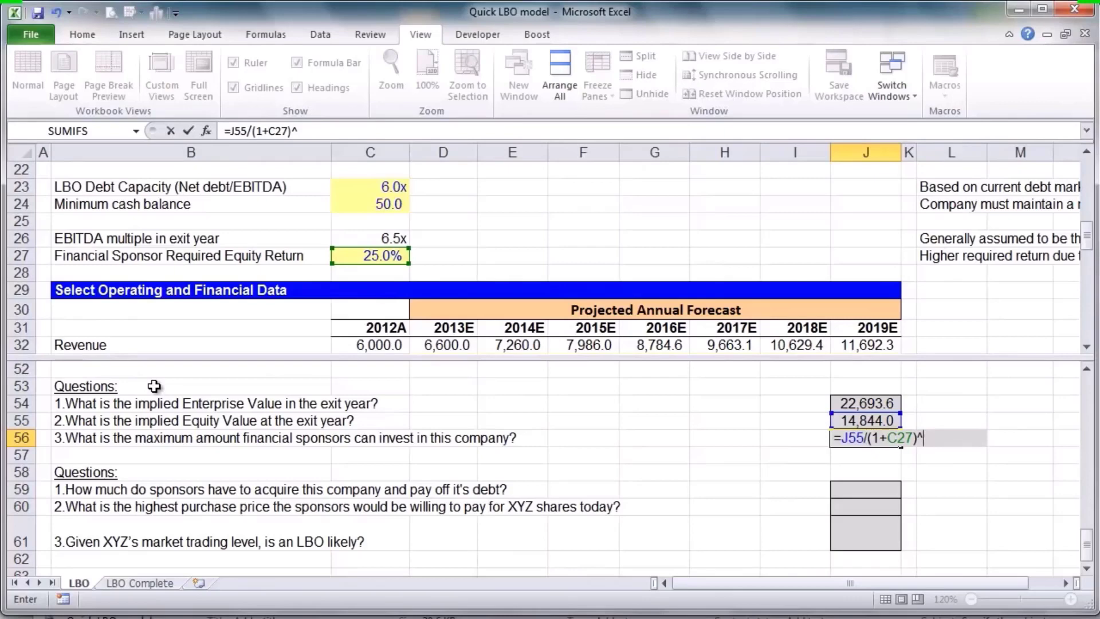
{"action": "type", "text": "4"}
{"action": "key", "text": "ctrl+Return"}
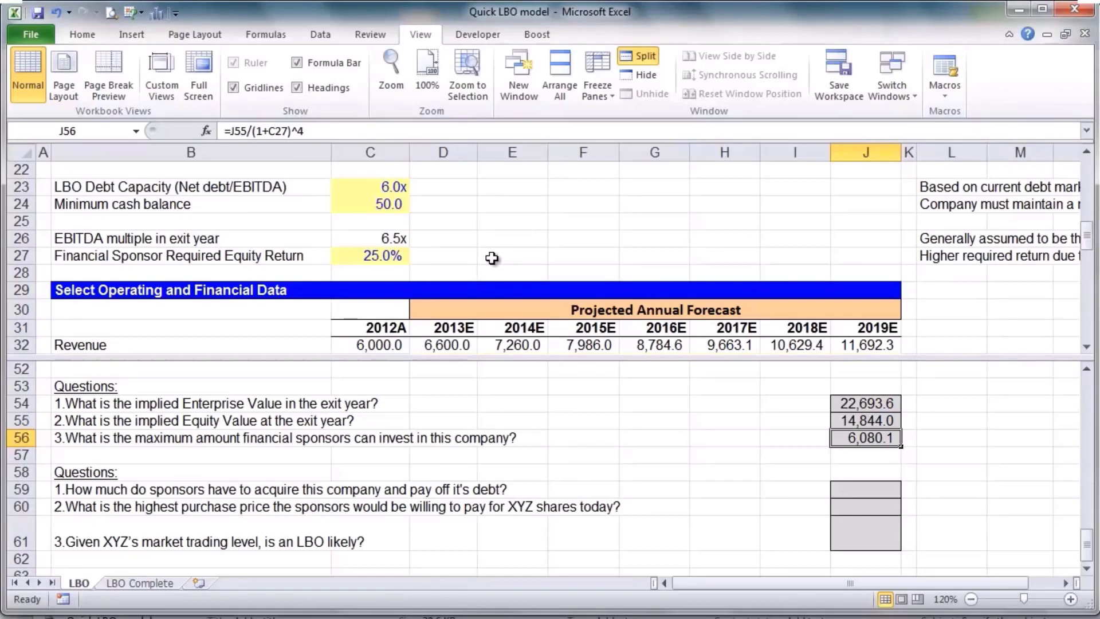
{"action": "key", "text": "F2"}
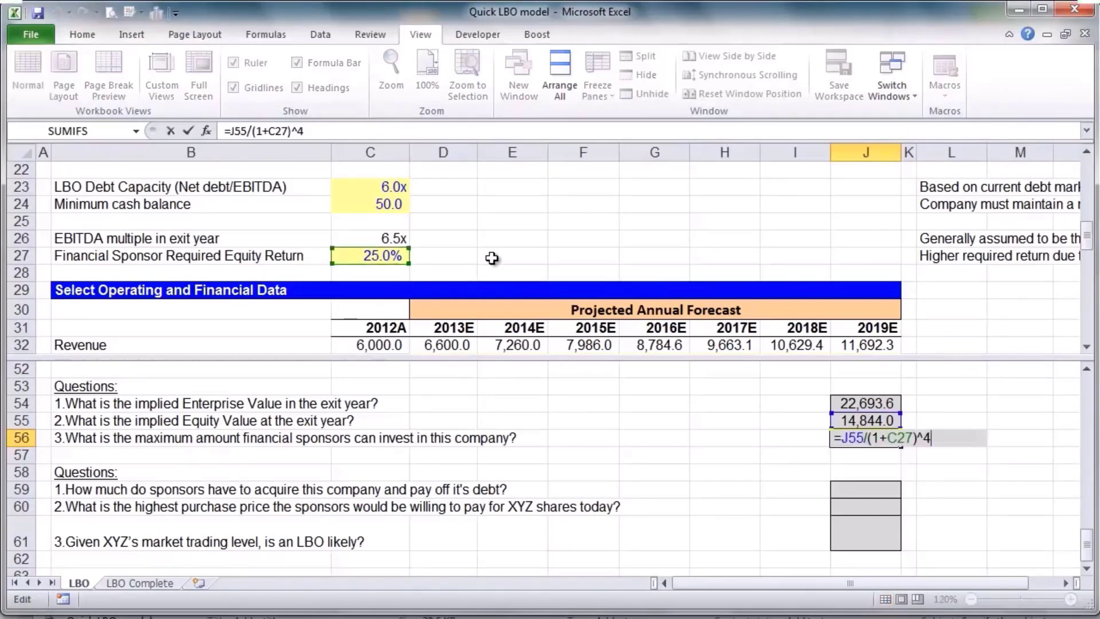
{"action": "key", "text": "Escape"}
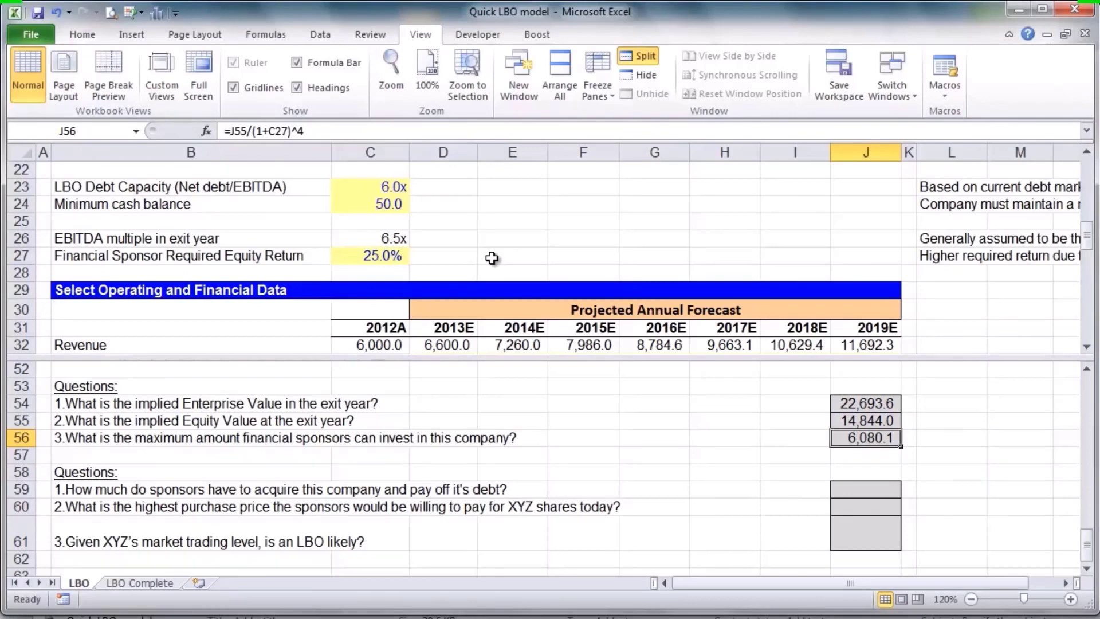
Enter =J56+D48 in J59, adding 2013E beginning LBO debt for 20,480.1, and review it.
{"action": "key", "text": "Down"}
{"action": "key", "text": "Down"}
{"action": "key", "text": "Down"}
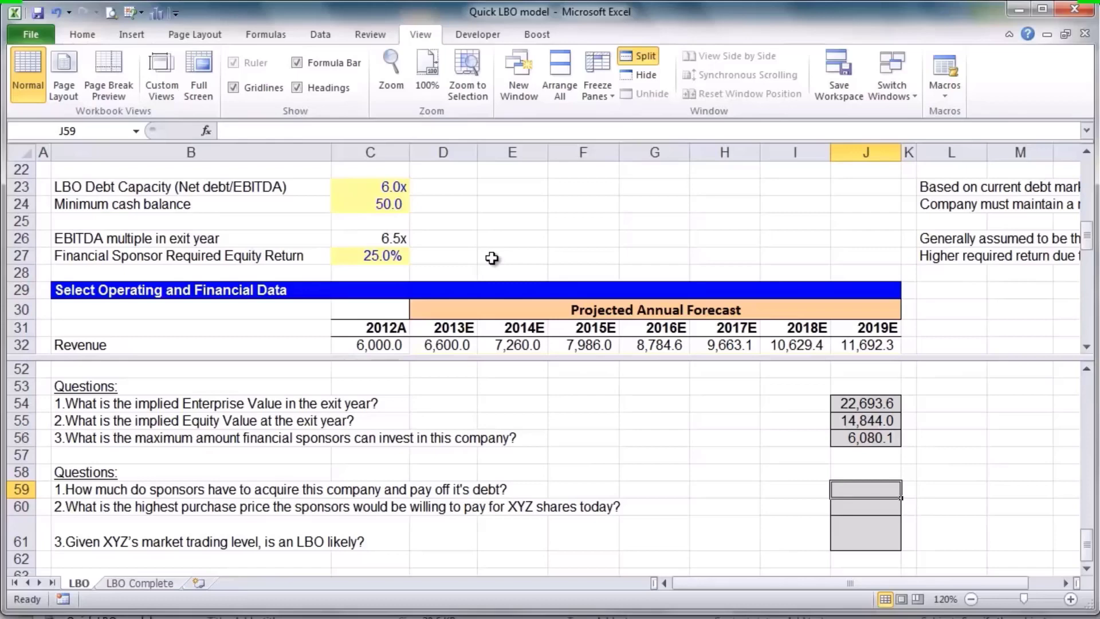
{"action": "type", "text": "="}
{"action": "key", "text": "Up"}
{"action": "key", "text": "Up"}
{"action": "key", "text": "Up"}
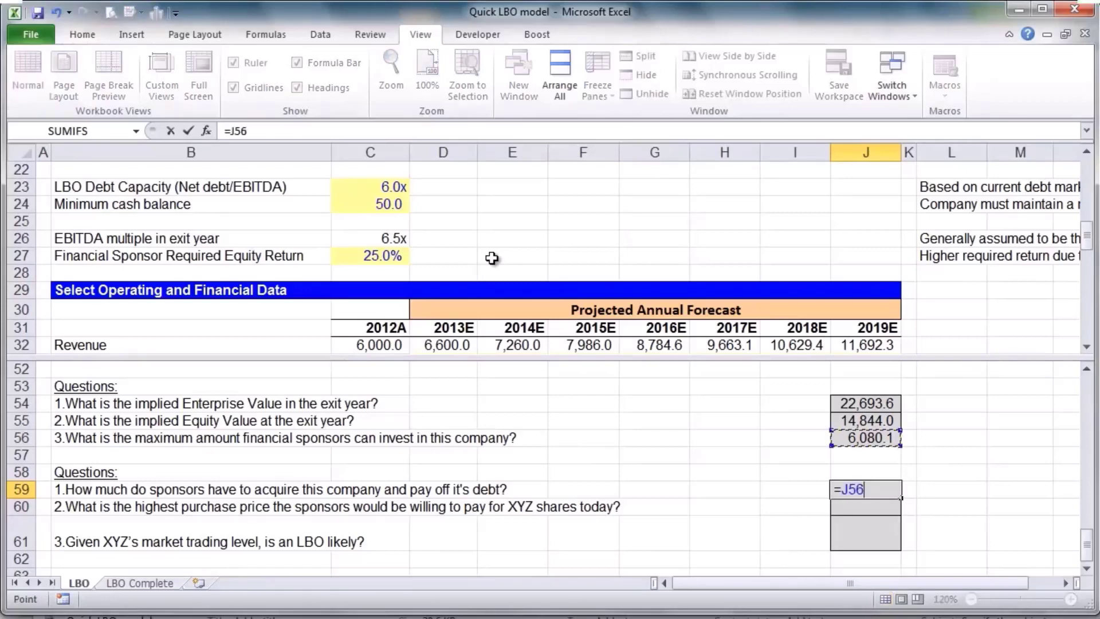
{"action": "type", "text": "+"}
{"action": "scroll", "coordinate": [492, 258], "scroll_direction": "down", "scroll_amount": 6}
{"action": "key", "text": "Up"}
{"action": "key", "text": "Up"}
{"action": "key", "text": "Right"}
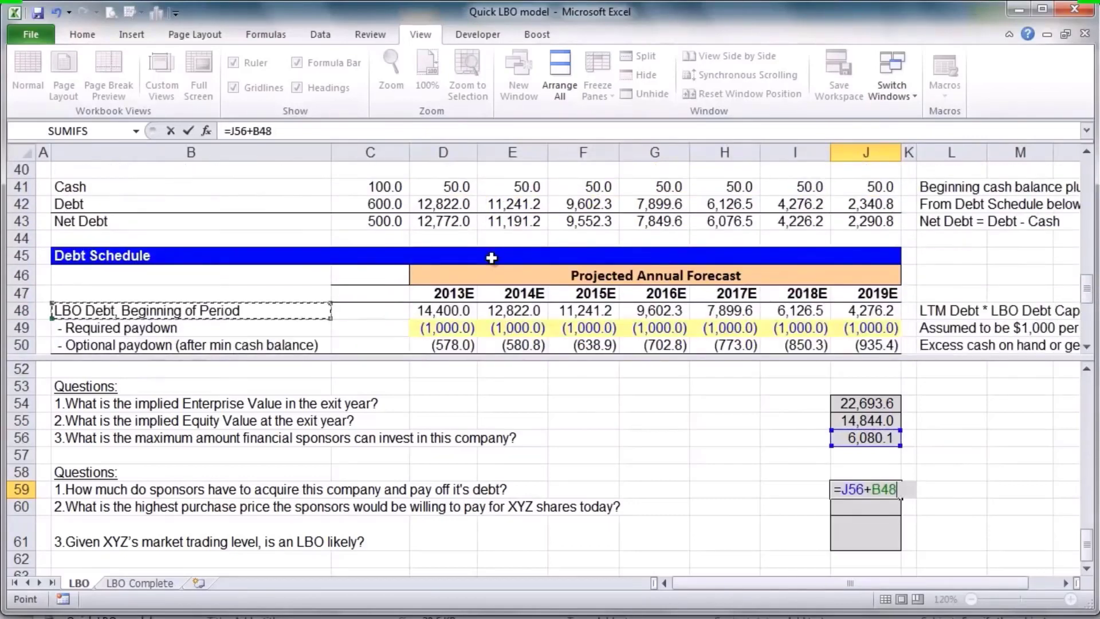
{"action": "key", "text": "Right"}
{"action": "key", "text": "Right"}
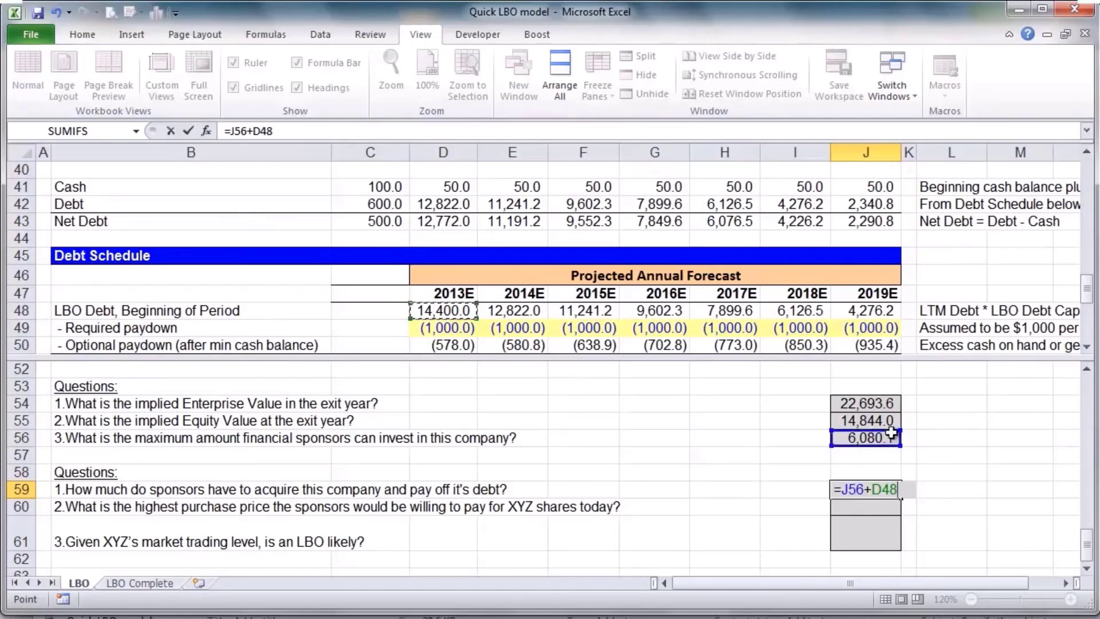
{"action": "key", "text": "ctrl+Return"}
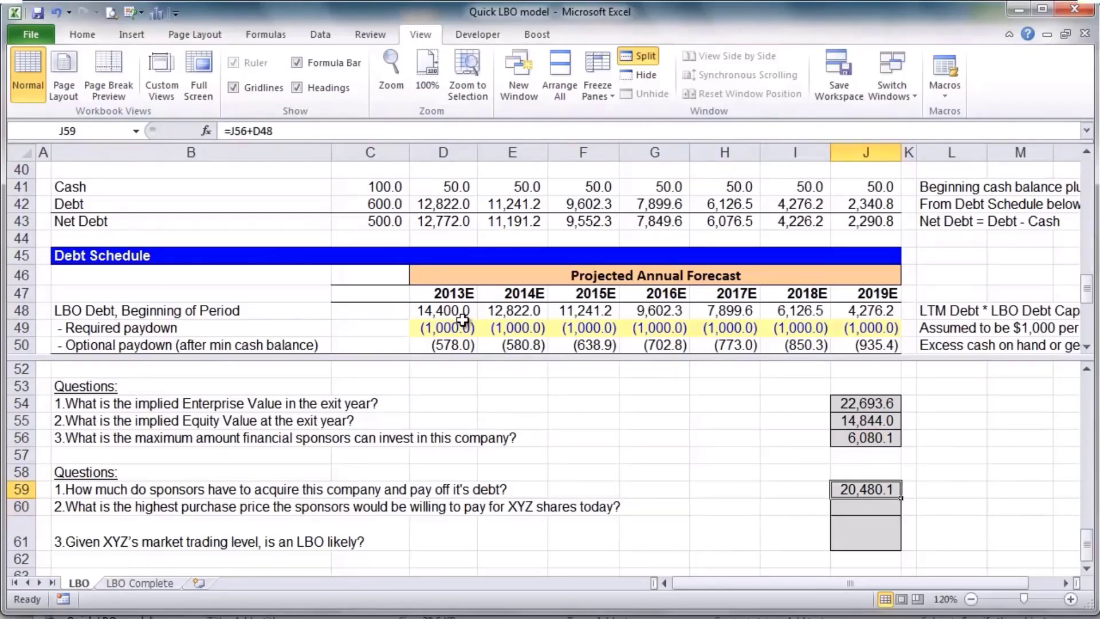
{"action": "key", "text": "F2"}
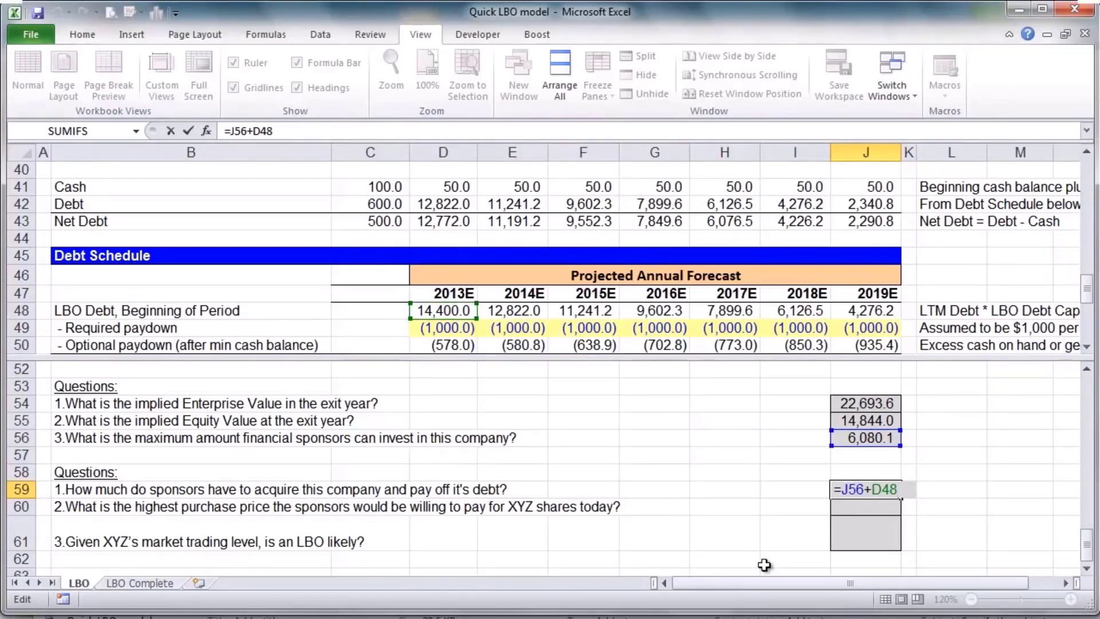
Start the J60 formula as total funds J59 minus current net debt C11.
{"action": "key", "text": "Return"}
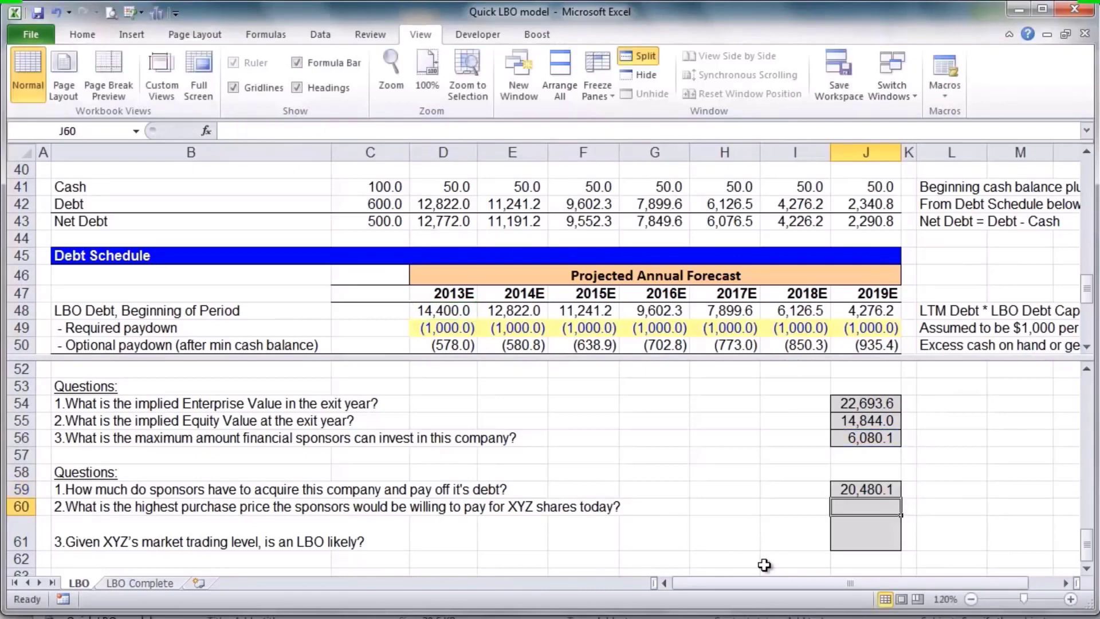
{"action": "type", "text": "=("}
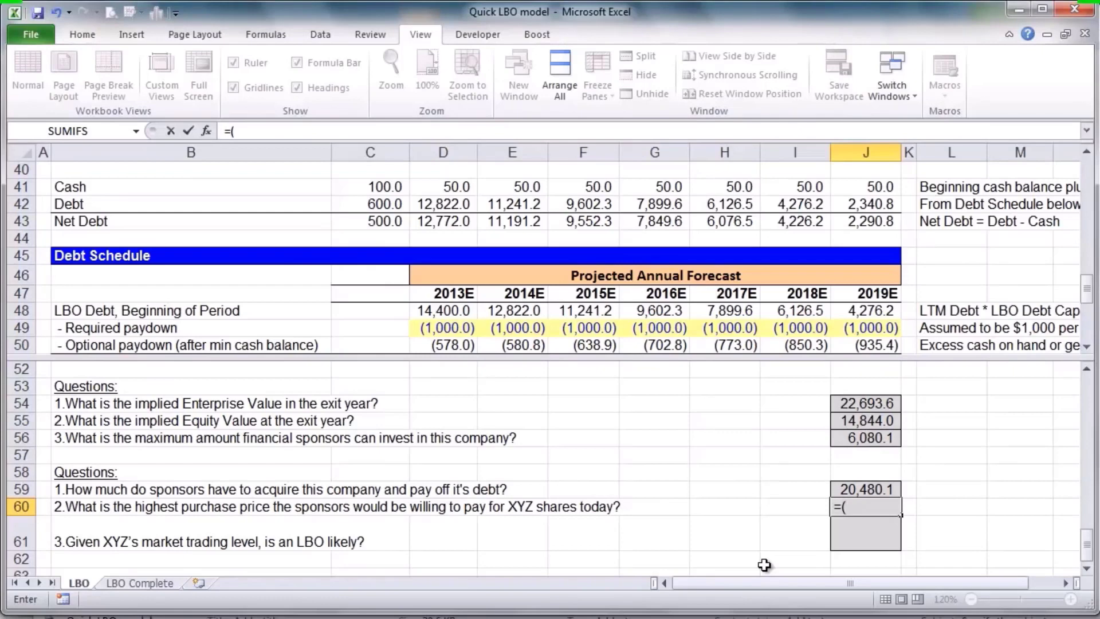
{"action": "key", "text": "Up"}
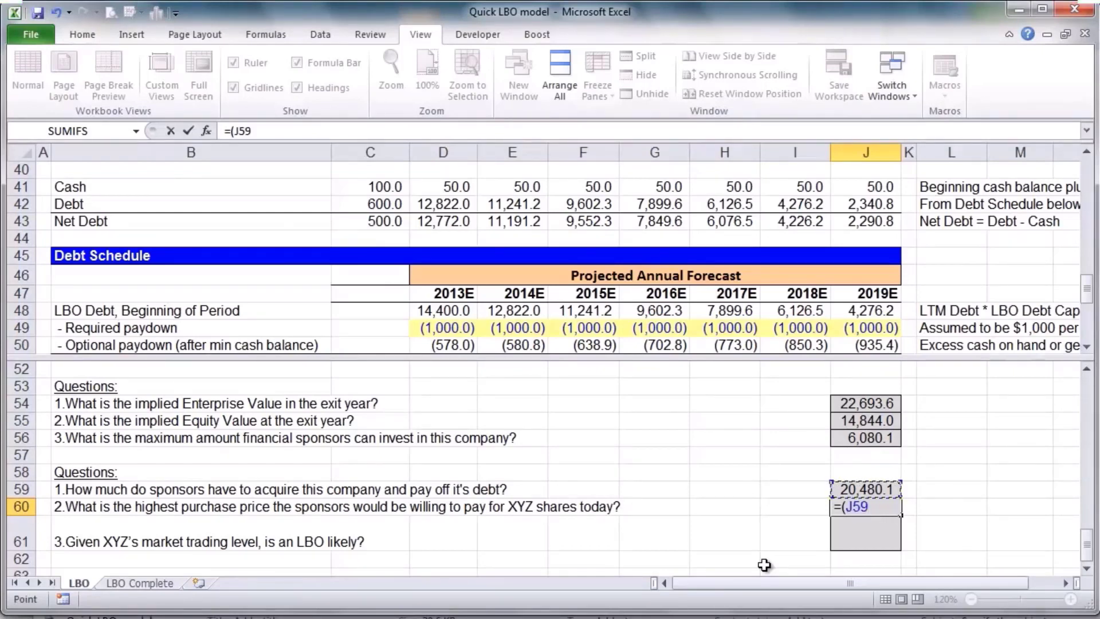
{"action": "type", "text": "-"}
{"action": "key", "text": "Up"}
{"action": "key", "text": "Up"}
{"action": "key", "text": "Up"}
{"action": "key", "text": "Up"}
{"action": "key", "text": "Up"}
{"action": "key", "text": "Up"}
{"action": "key", "text": "Up"}
{"action": "key", "text": "Up"}
{"action": "key", "text": "Up"}
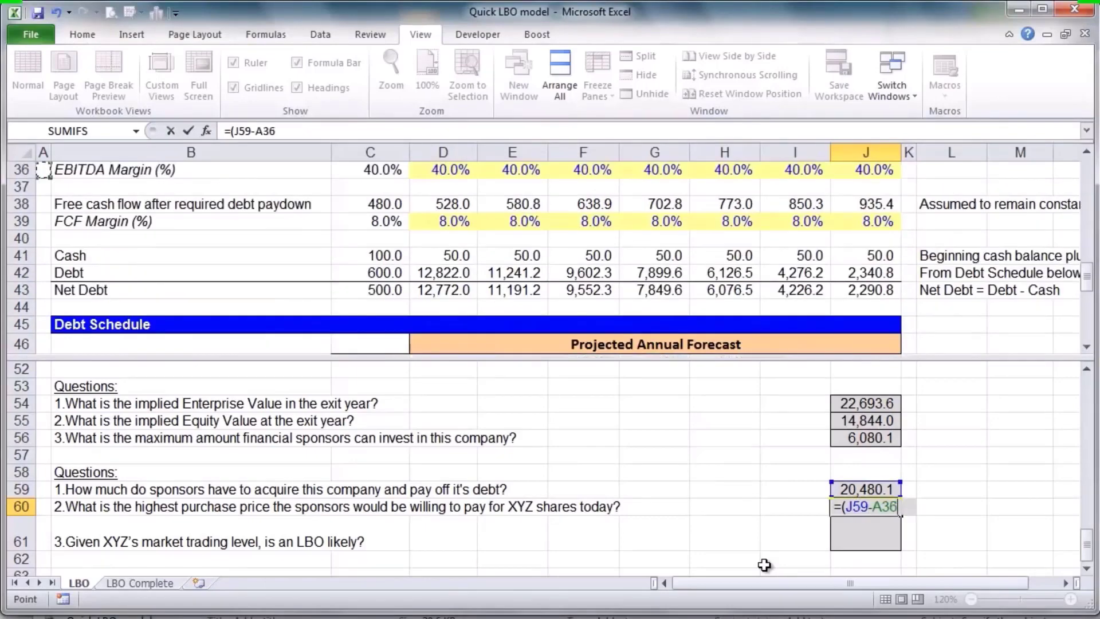
{"action": "key", "text": "Up"}
{"action": "key", "text": "Up"}
{"action": "key", "text": "Up"}
{"action": "key", "text": "Up"}
{"action": "key", "text": "Up"}
{"action": "key", "text": "Up"}
{"action": "key", "text": "Up"}
{"action": "key", "text": "Up"}
{"action": "key", "text": "Up"}
{"action": "key", "text": "Up"}
{"action": "key", "text": "Up"}
{"action": "key", "text": "Up"}
{"action": "key", "text": "Up"}
{"action": "key", "text": "Up"}
{"action": "key", "text": "Up"}
{"action": "key", "text": "Up"}
{"action": "key", "text": "Up"}
{"action": "key", "text": "Up"}
{"action": "key", "text": "Up"}
{"action": "key", "text": "Up"}
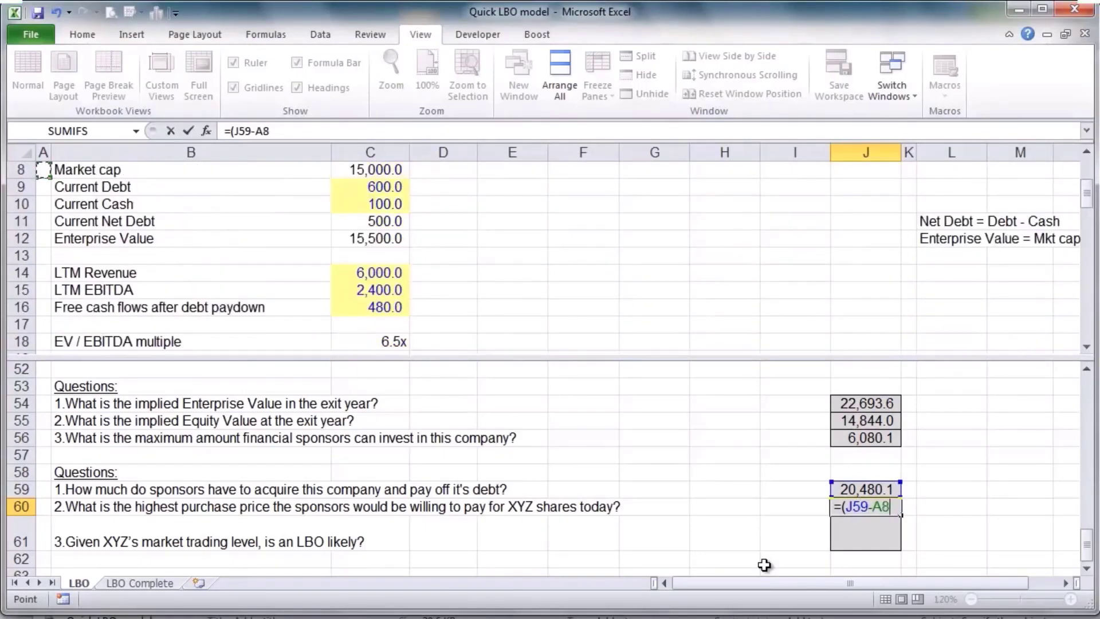
{"action": "key", "text": "Down"}
{"action": "key", "text": "Right"}
{"action": "key", "text": "Right"}
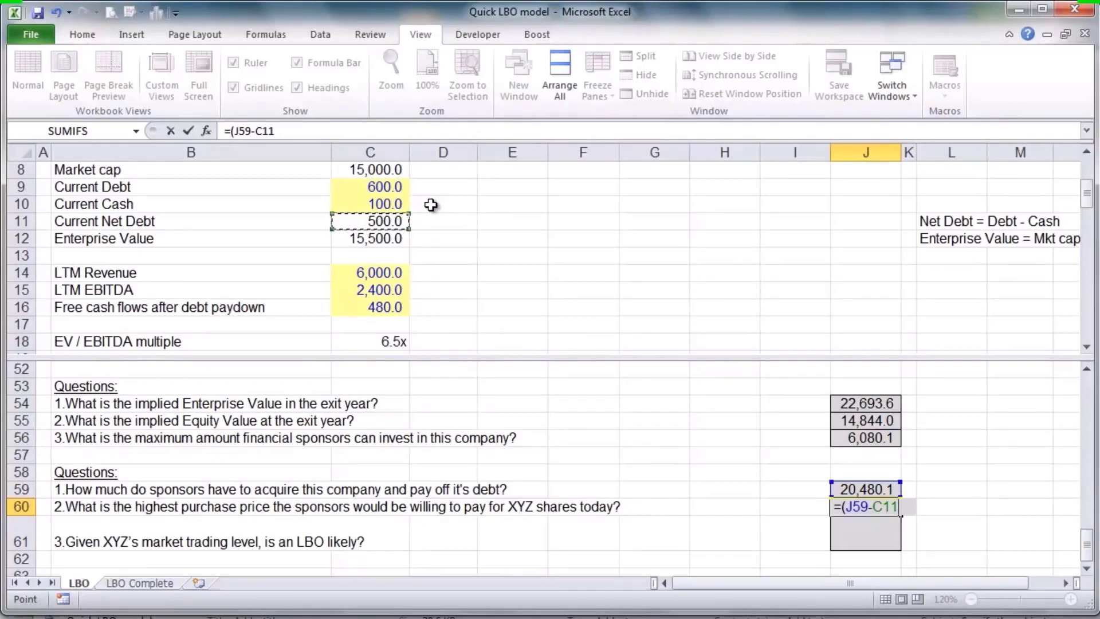
Divide by the shares outstanding in C7, giving a $39.96 maximum share price.
{"action": "type", "text": ")/"}
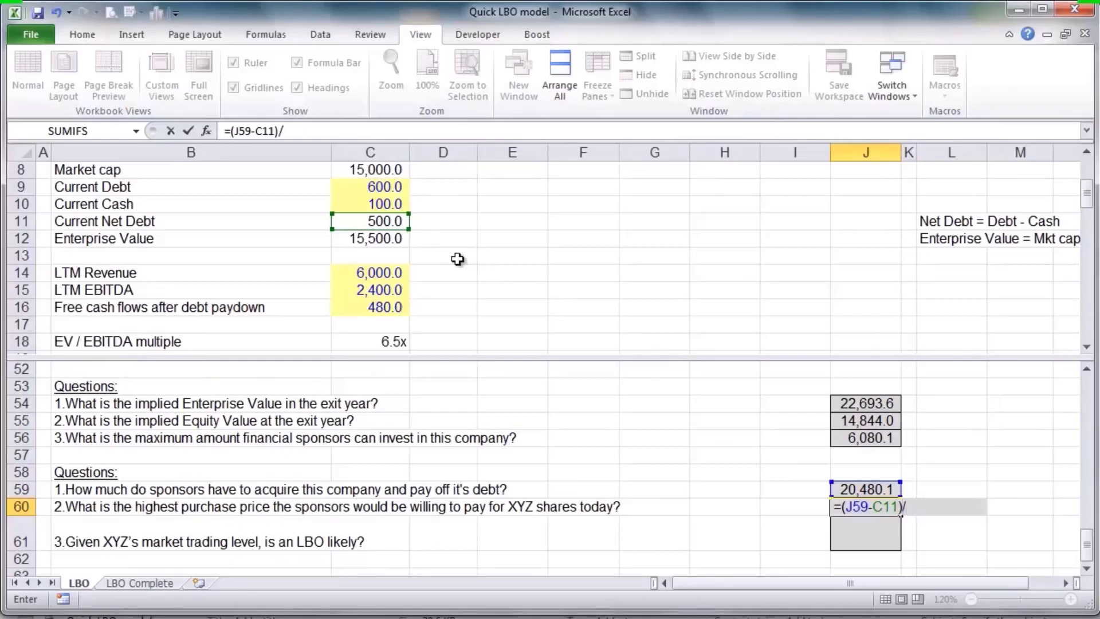
{"action": "double_click", "coordinate": [1086, 155]}
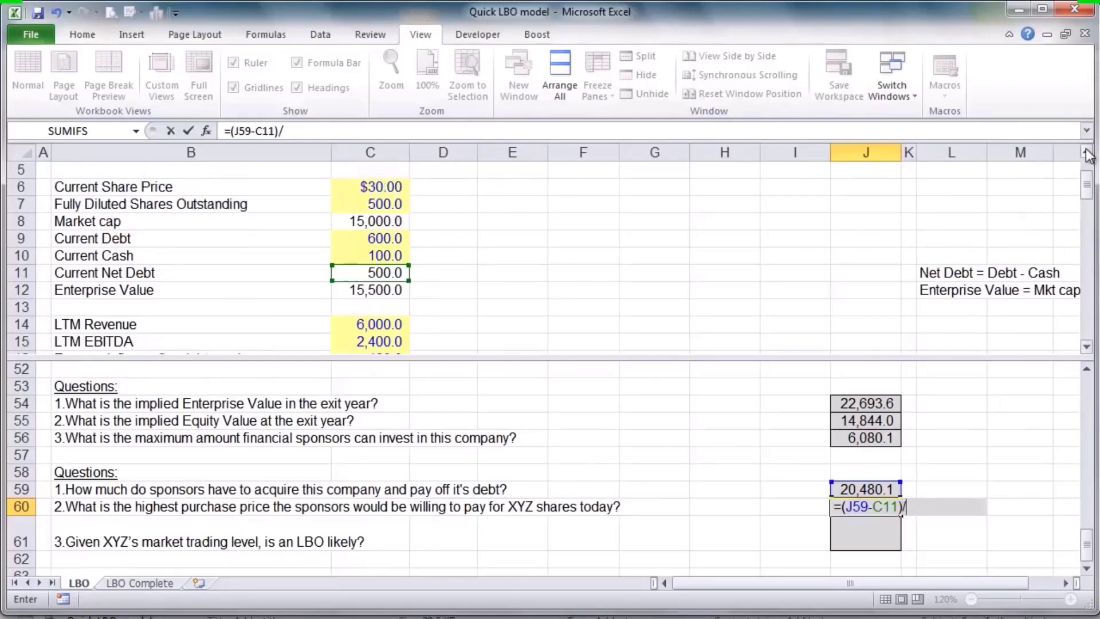
{"action": "double_click", "coordinate": [1086, 156]}
{"action": "left_click", "coordinate": [382, 221]}
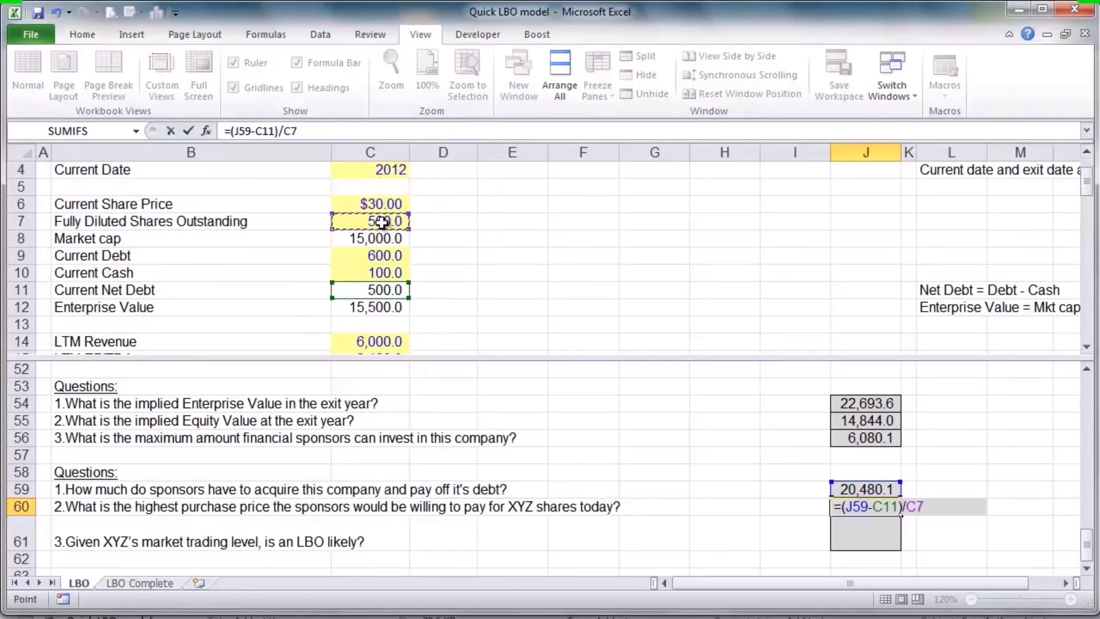
{"action": "key", "text": "ctrl+Return"}
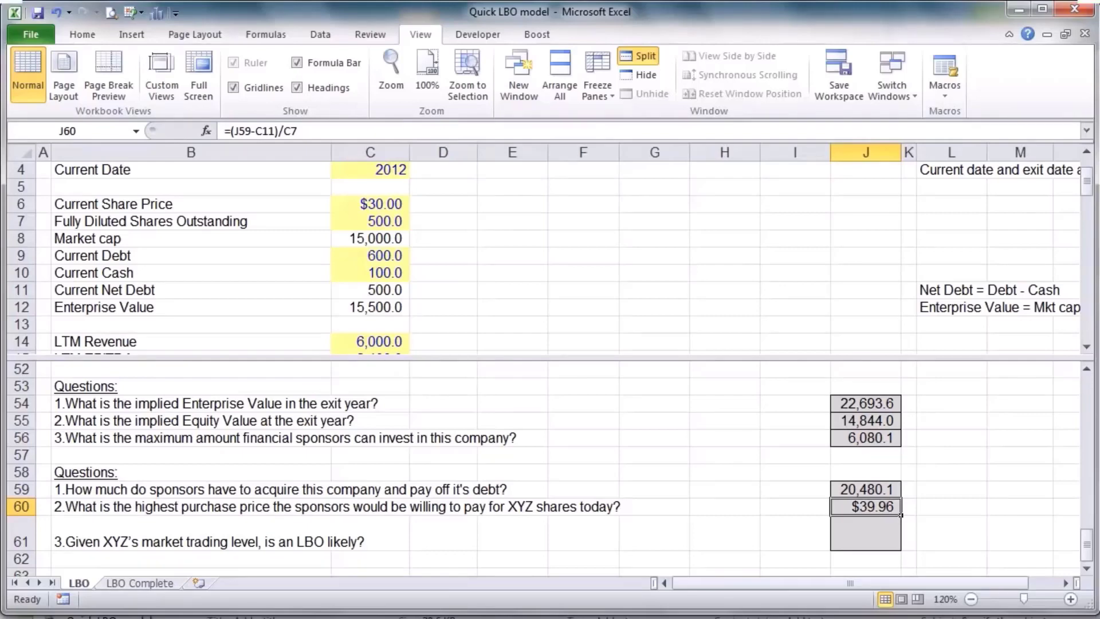
{"action": "key", "text": "F2"}
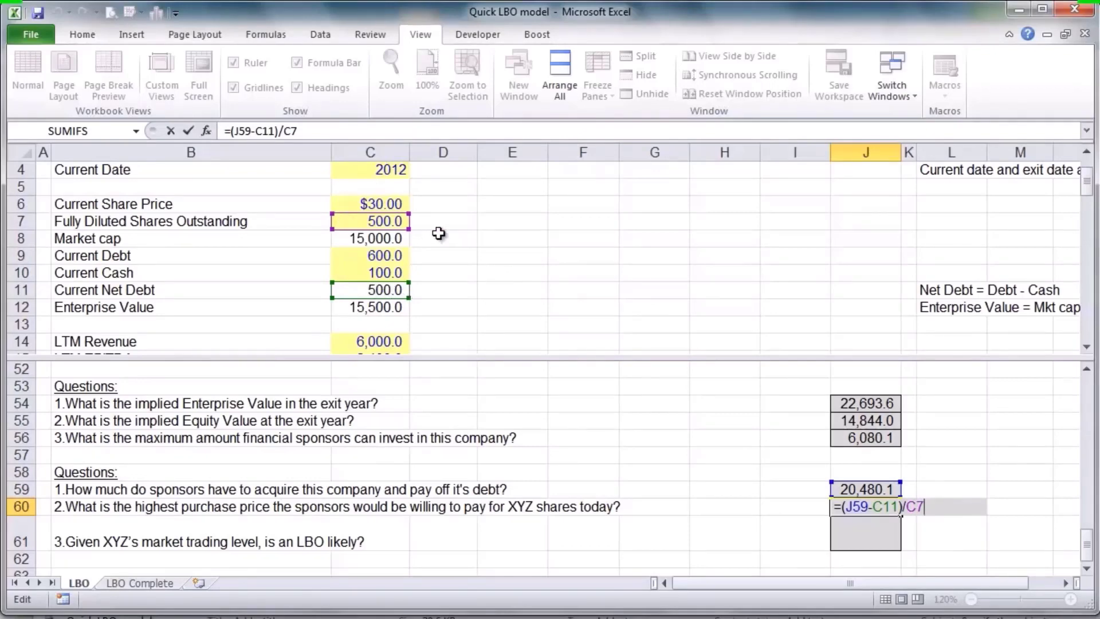
{"action": "key", "text": "ctrl+Return"}
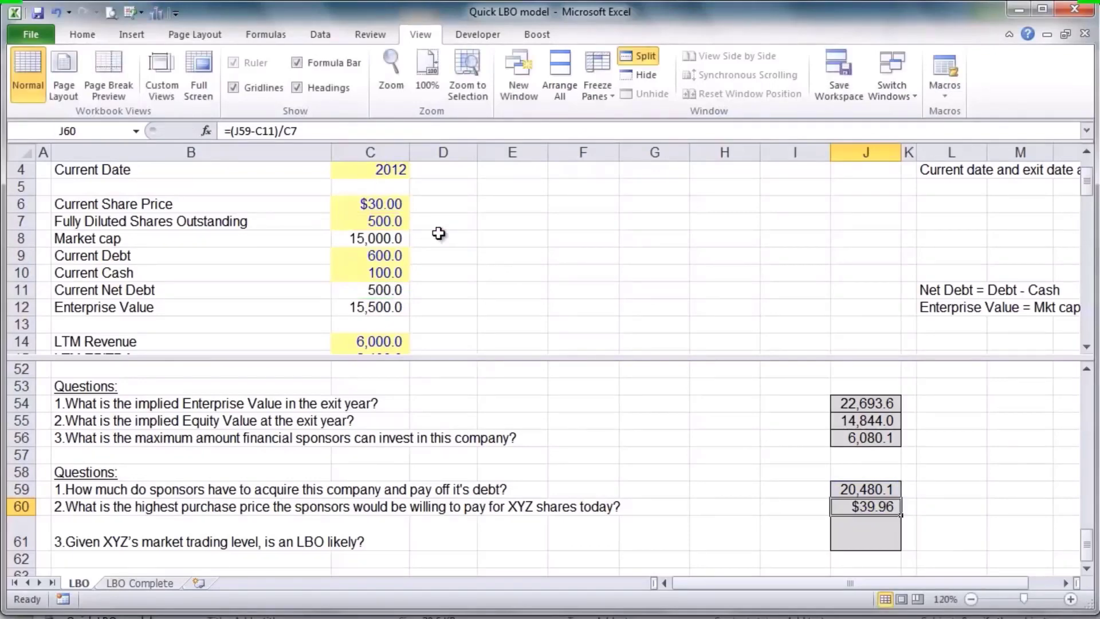
{"action": "key", "text": "Down"}
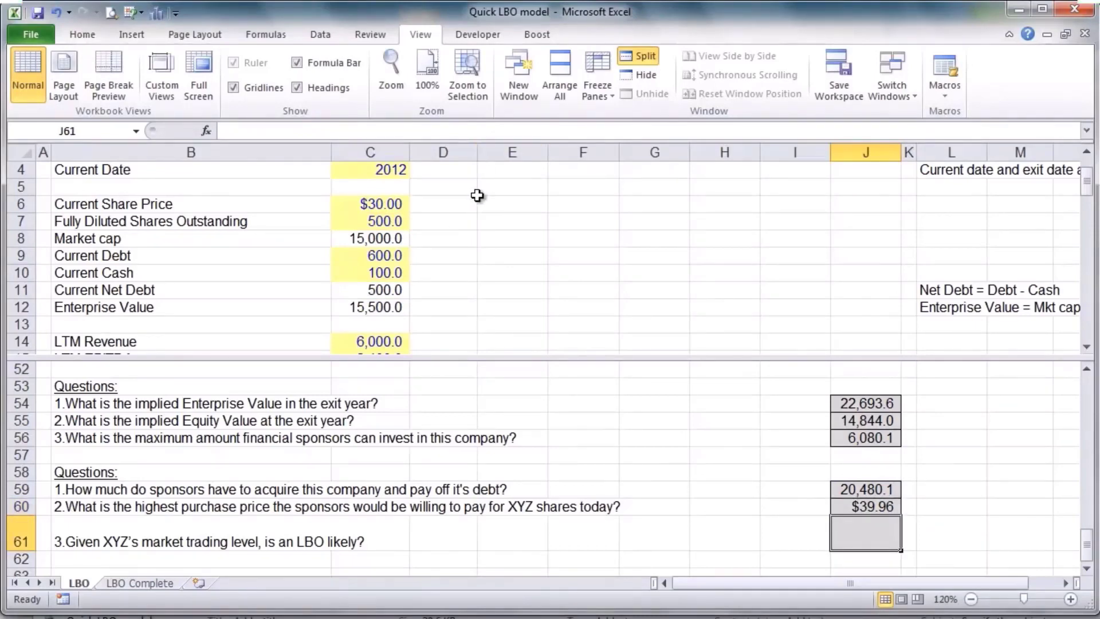
Select J61 and start a premium formula, then cancel the mistaken entry.
{"action": "left_click", "coordinate": [449, 202]}
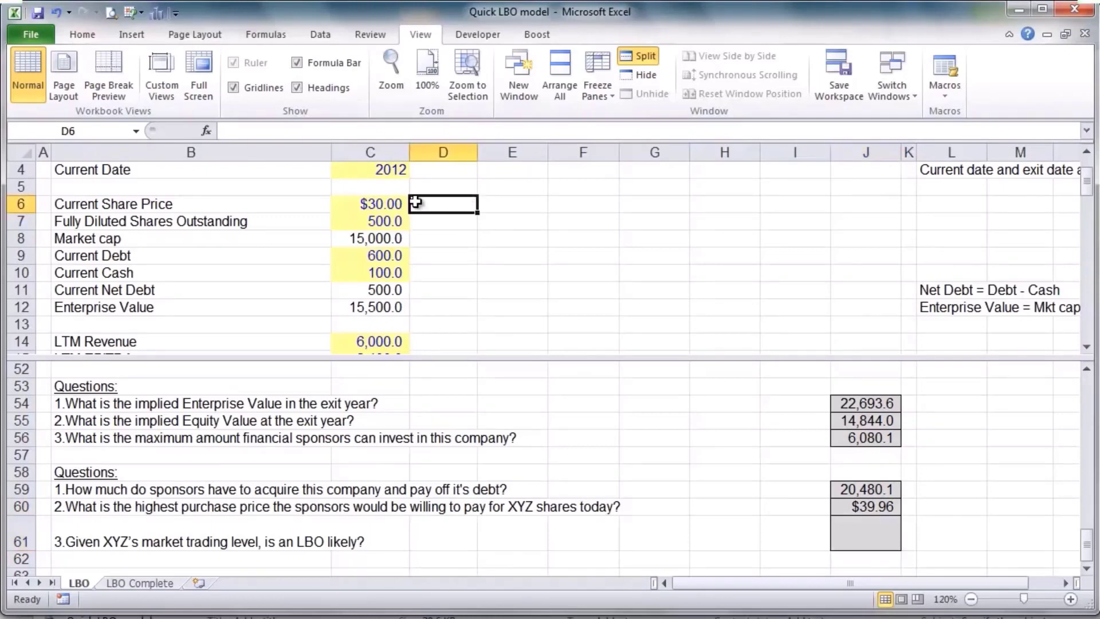
{"action": "left_click", "coordinate": [877, 505]}
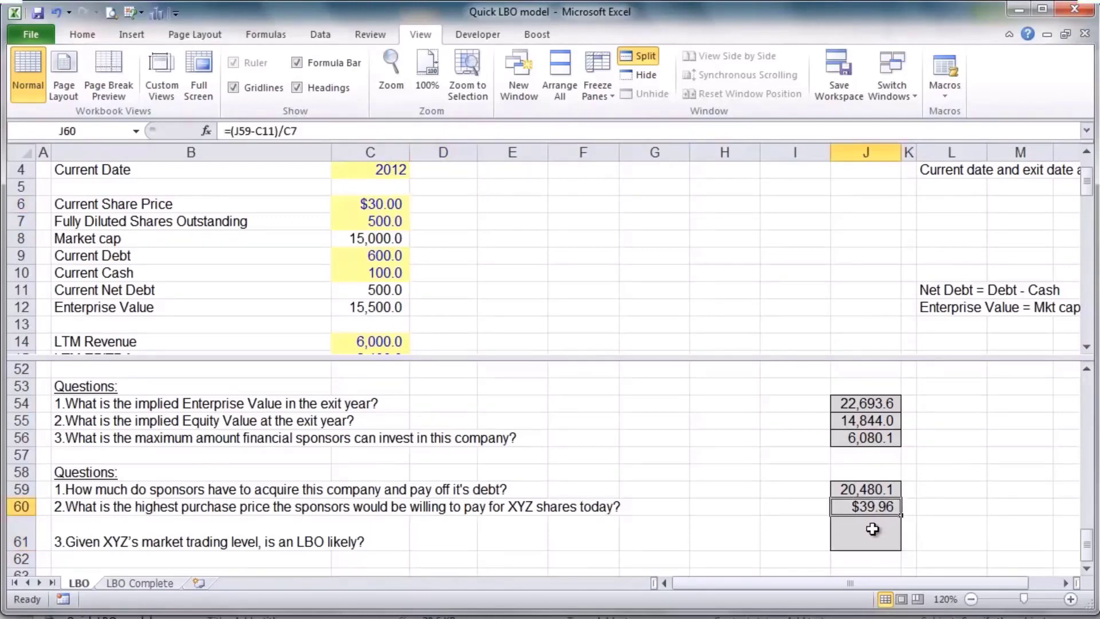
{"action": "left_click", "coordinate": [872, 528]}
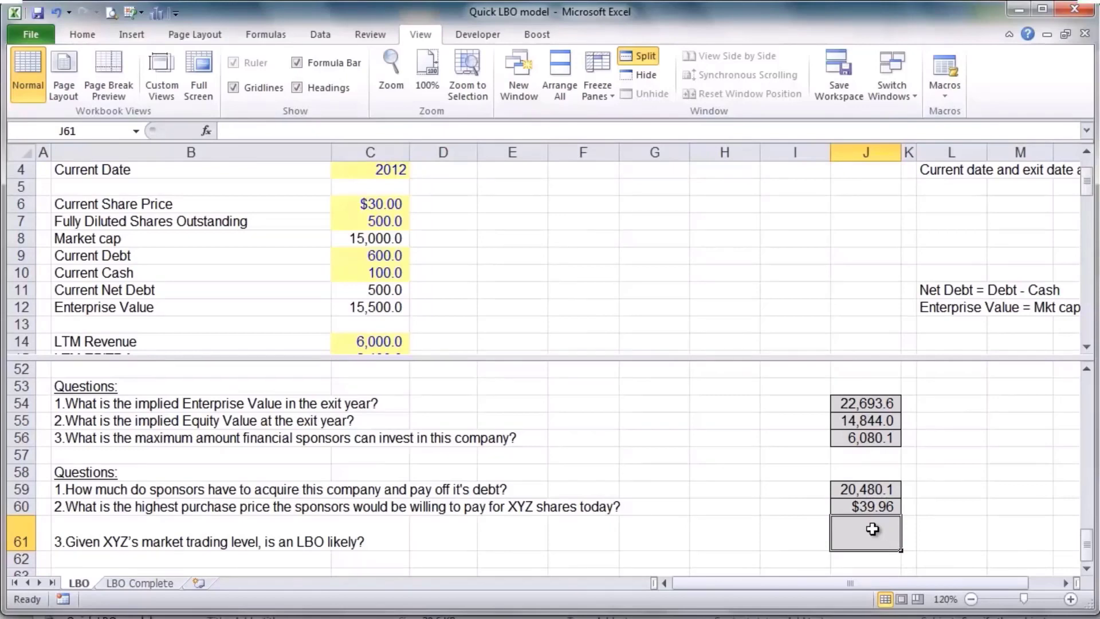
{"action": "type", "text": "=/"}
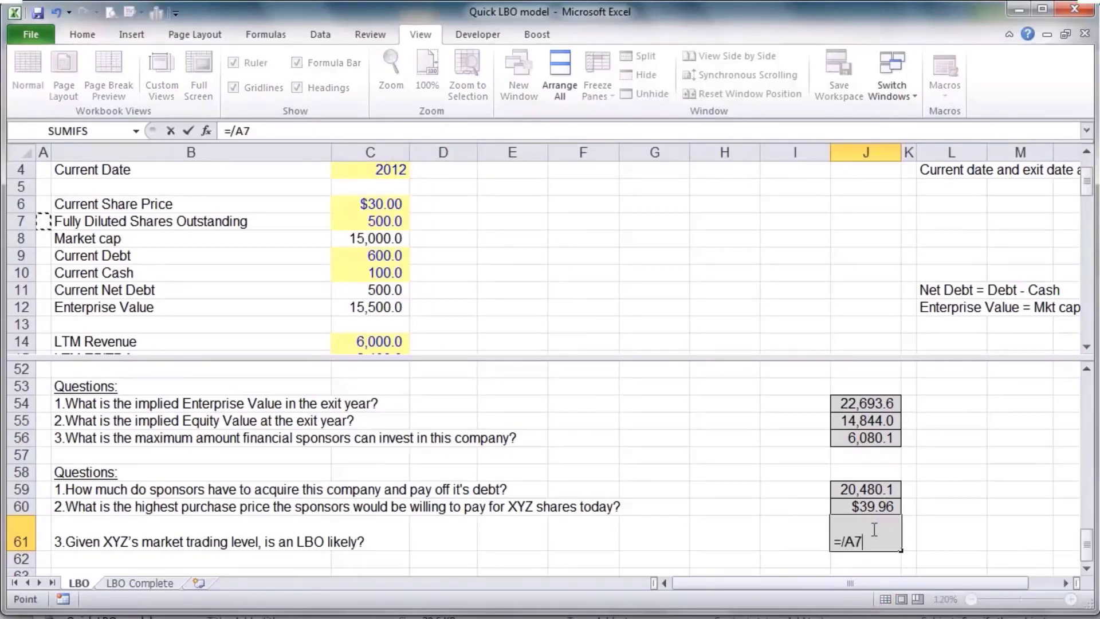
{"action": "key", "text": "Up"}
{"action": "key", "text": "Right"}
{"action": "key", "text": "Right"}
{"action": "key", "text": "Escape"}
{"action": "key", "text": "Up"}
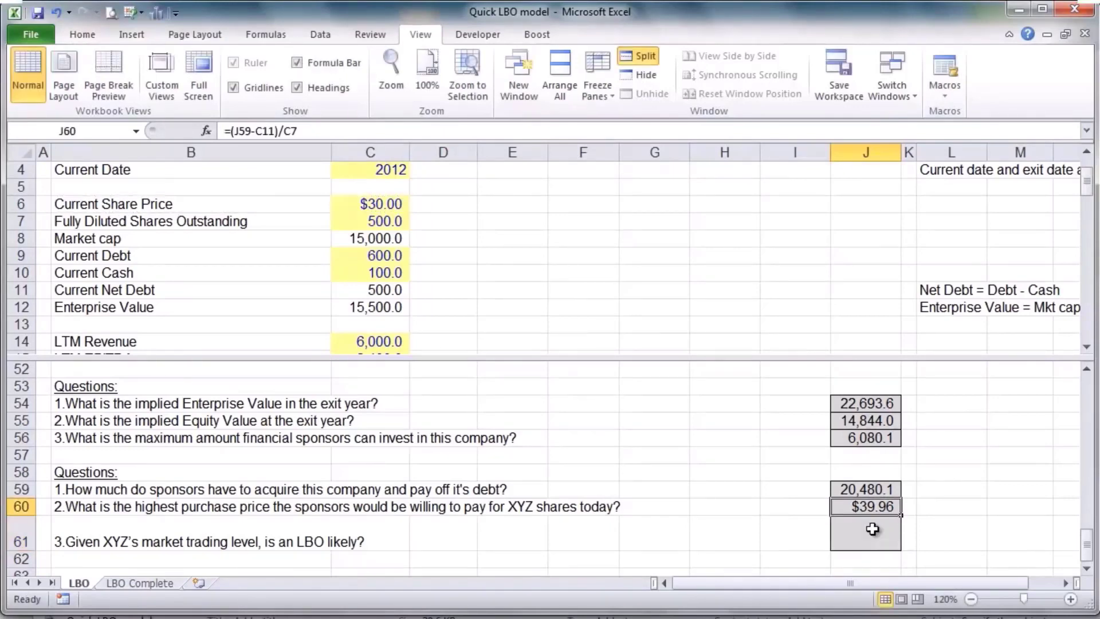
{"action": "key", "text": "Down"}
Enter =J60/C6-1 in J61 for a 33% premium, then remove the window split.
{"action": "type", "text": "="}
{"action": "key", "text": "Up"}
{"action": "left_click", "coordinate": [874, 529]}
{"action": "type", "text": "/C6-1"}
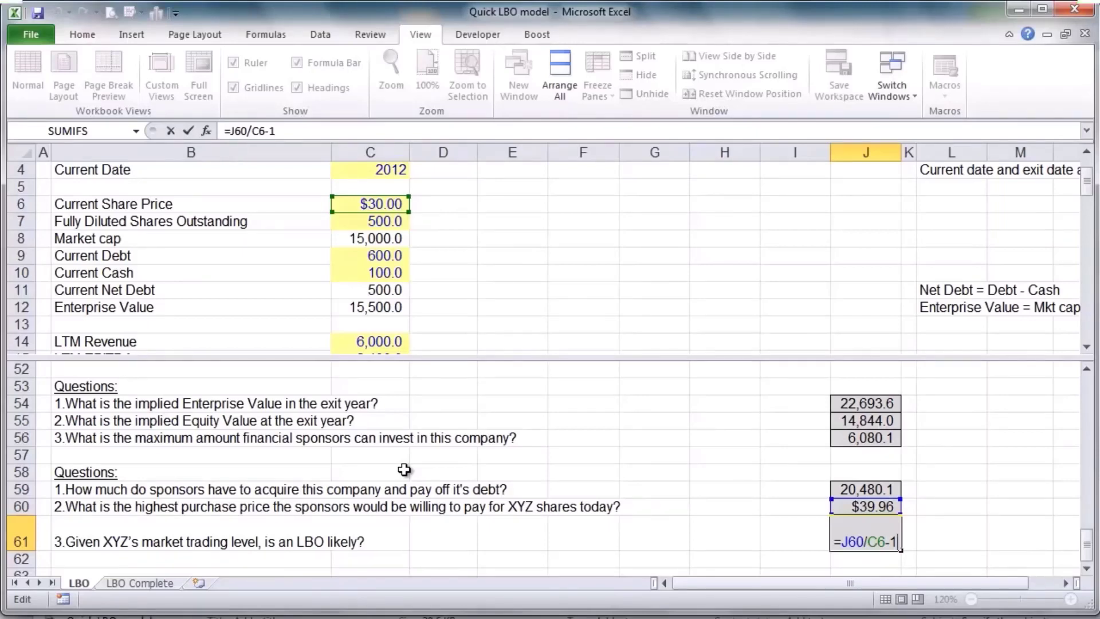
{"action": "key", "text": "ctrl+Return"}
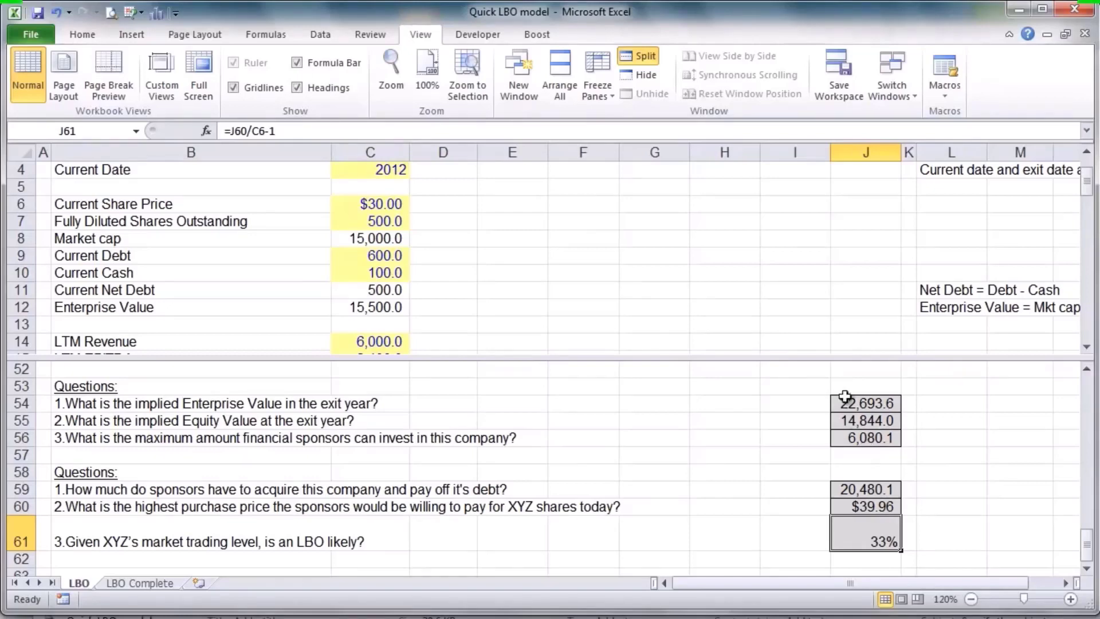
{"action": "key", "text": "alt+w"}
{"action": "key", "text": "s"}
{"action": "left_click", "coordinate": [796, 323]}
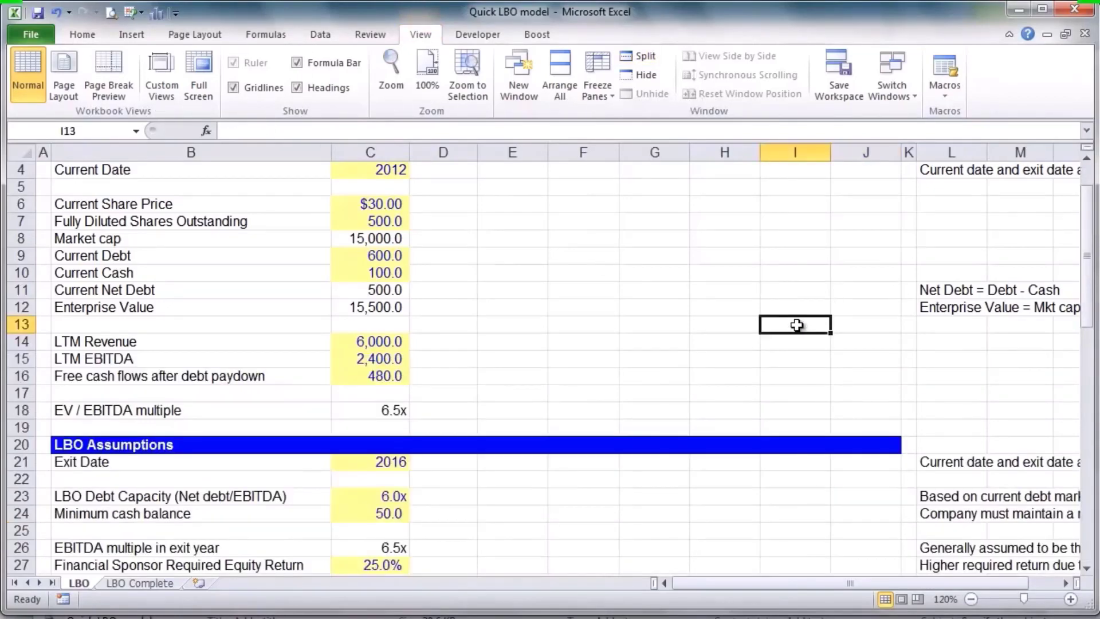
{"action": "key", "text": "Down"}
{"action": "key", "text": "Down"}
{"action": "key", "text": "Down"}
{"action": "key", "text": "Down"}
{"action": "key", "text": "Down"}
{"action": "key", "text": "Down"}
{"action": "key", "text": "Down"}
{"action": "key", "text": "Down"}
{"action": "key", "text": "Down"}
{"action": "key", "text": "Down"}
{"action": "key", "text": "Down"}
{"action": "key", "text": "Down"}
{"action": "key", "text": "Down"}
{"action": "key", "text": "Down"}
{"action": "key", "text": "Down"}
{"action": "key", "text": "Down"}
{"action": "key", "text": "Down"}
{"action": "key", "text": "Down"}
{"action": "key", "text": "Down"}
{"action": "key", "text": "Down"}
{"action": "key", "text": "Down"}
{"action": "key", "text": "Down"}
{"action": "key", "text": "Down"}
{"action": "key", "text": "Down"}
{"action": "key", "text": "Down"}
{"action": "key", "text": "Down"}
{"action": "key", "text": "Down"}
{"action": "key", "text": "Down"}
{"action": "key", "text": "Down"}
{"action": "key", "text": "Down"}
{"action": "key", "text": "Down"}
{"action": "key", "text": "Down"}
{"action": "key", "text": "Down"}
{"action": "key", "text": "Down"}
{"action": "key", "text": "Down"}
{"action": "key", "text": "Down"}
{"action": "key", "text": "Down"}
{"action": "key", "text": "Down"}
{"action": "key", "text": "Down"}
{"action": "key", "text": "Down"}
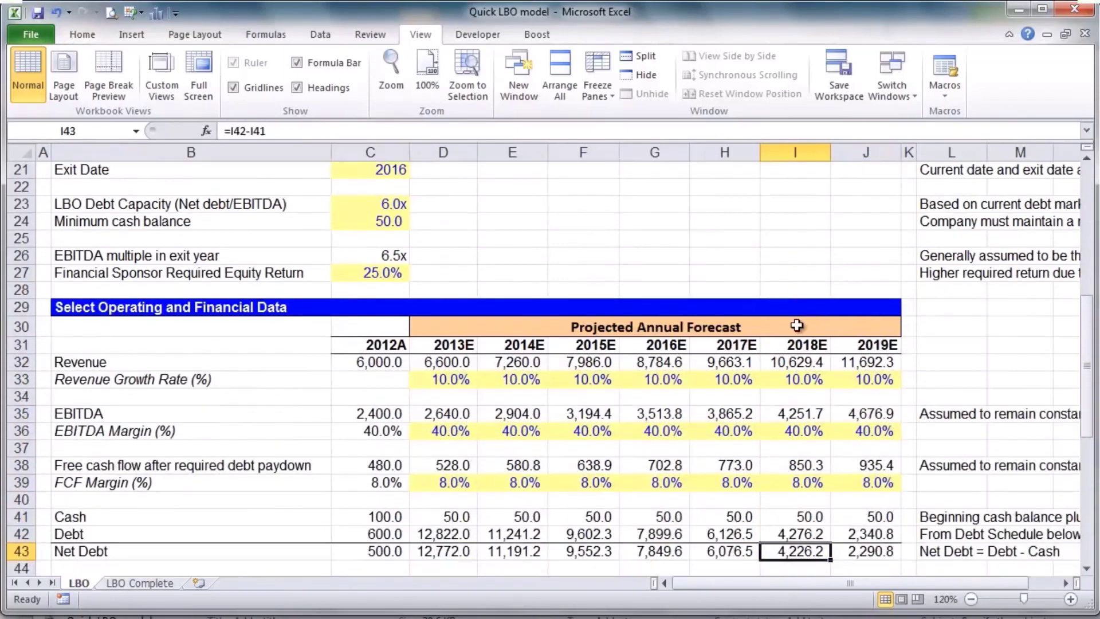
{"action": "key", "text": "Up"}
{"action": "key", "text": "Up"}
{"action": "key", "text": "Up"}
{"action": "key", "text": "Up"}
{"action": "key", "text": "Up"}
{"action": "key", "text": "Up"}
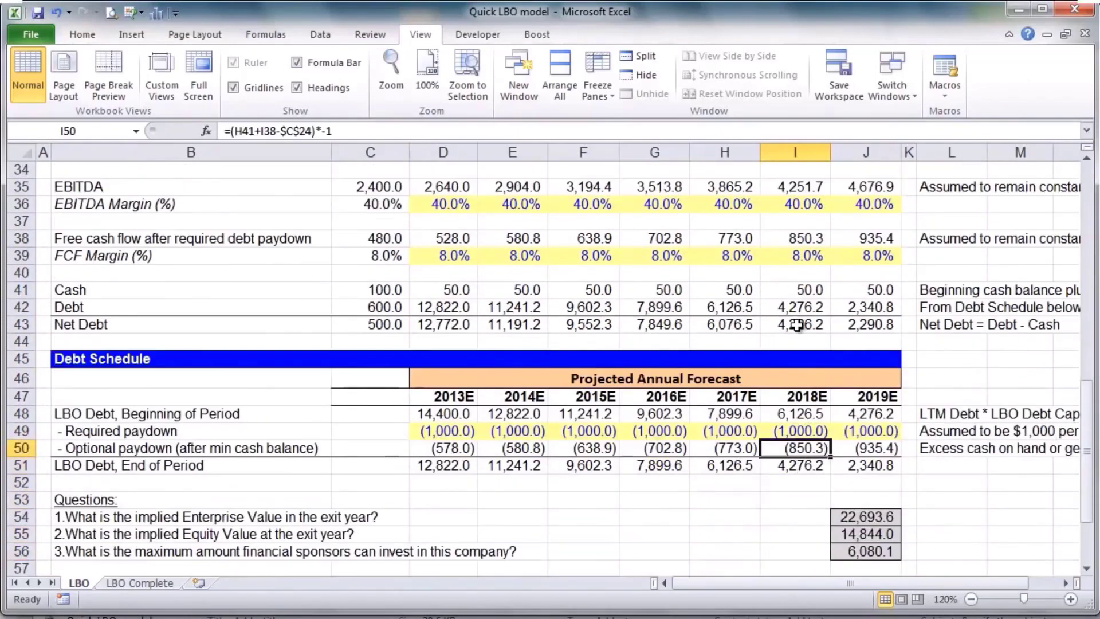
{"action": "key", "text": "Left"}
{"action": "key", "text": "Left"}
{"action": "key", "text": "Left"}
{"action": "key", "text": "Left"}
{"action": "key", "text": "Left"}
{"action": "key", "text": "F2"}
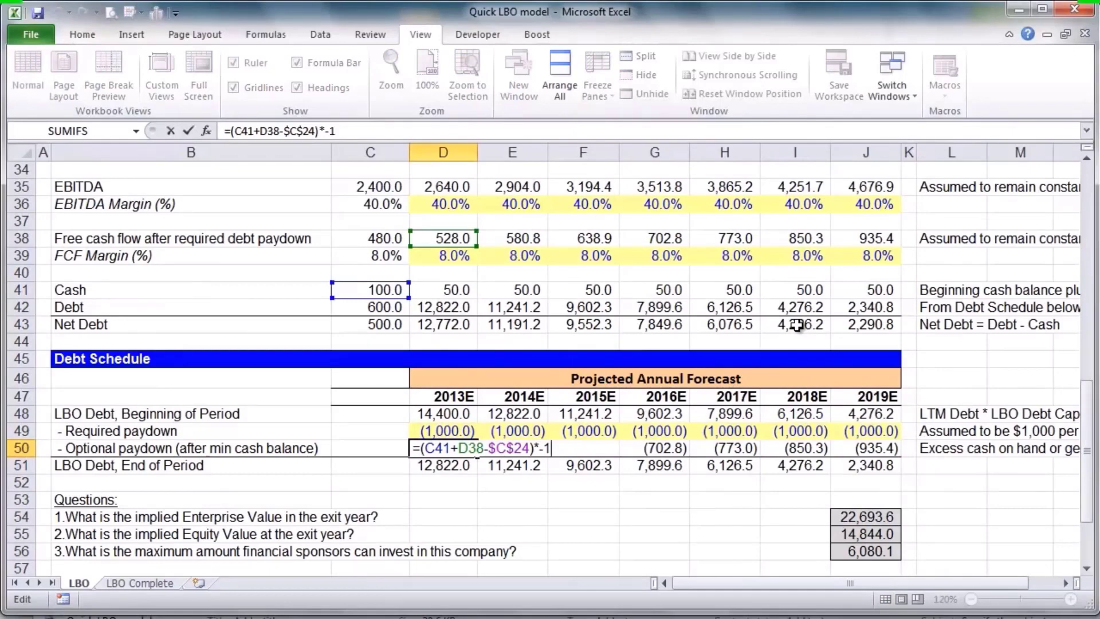
{"action": "key", "text": "Escape"}
{"action": "key", "text": "Down"}
{"action": "key", "text": "Down"}
{"action": "key", "text": "Down"}
{"action": "key", "text": "Down"}
{"action": "key", "text": "Down"}
{"action": "key", "text": "Down"}
{"action": "key", "text": "Down"}
{"action": "key", "text": "Down"}
{"action": "key", "text": "Down"}
{"action": "key", "text": "Down"}
{"action": "key", "text": "Down"}
{"action": "key", "text": "Down"}
{"action": "key", "text": "Up"}
{"action": "key", "text": "Right"}
{"action": "key", "text": "Right"}
{"action": "key", "text": "Right"}
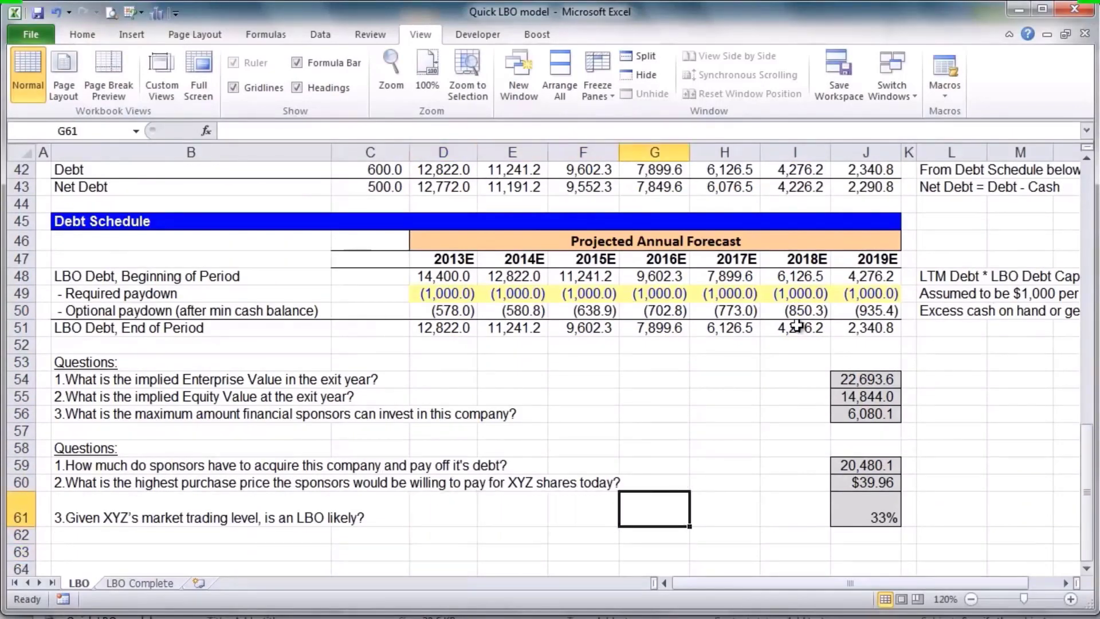
{"action": "key", "text": "Right"}
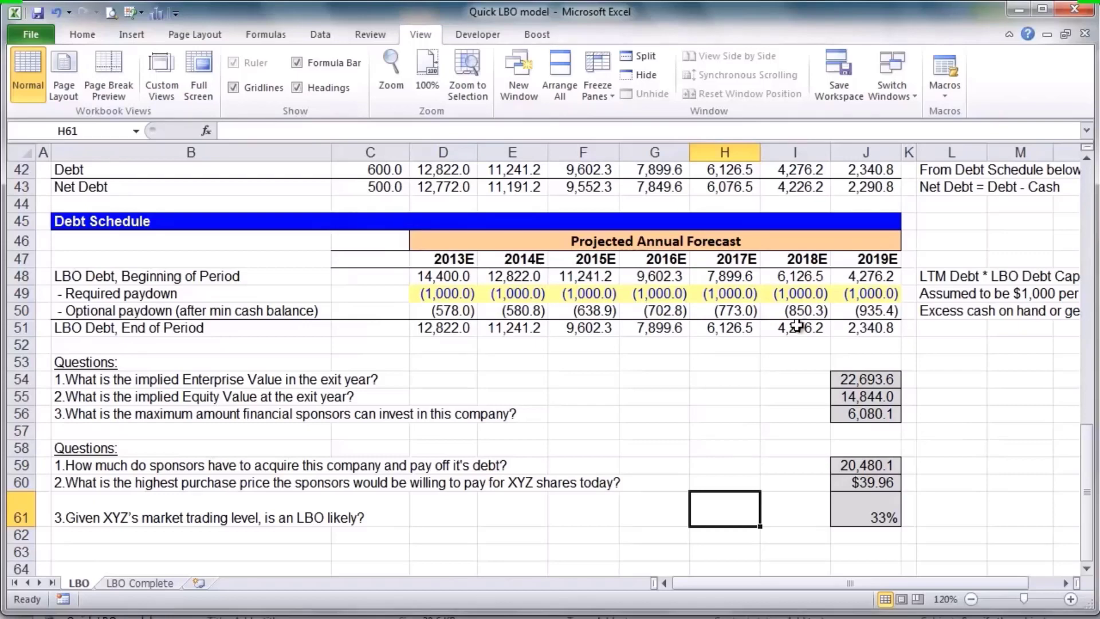
{"action": "key", "text": "ctrl+Home"}
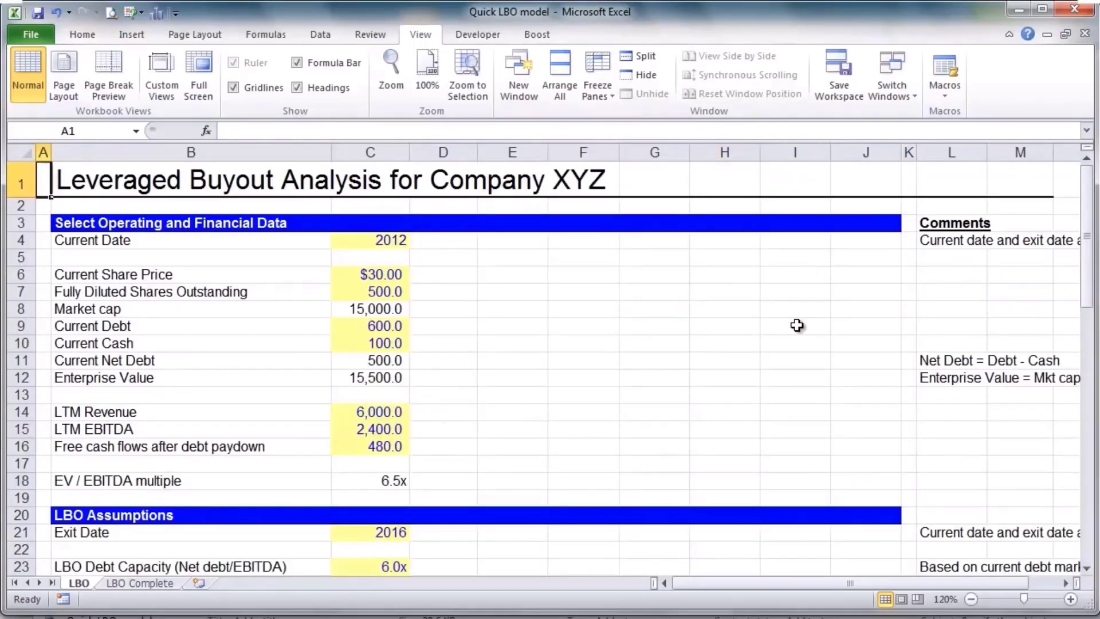